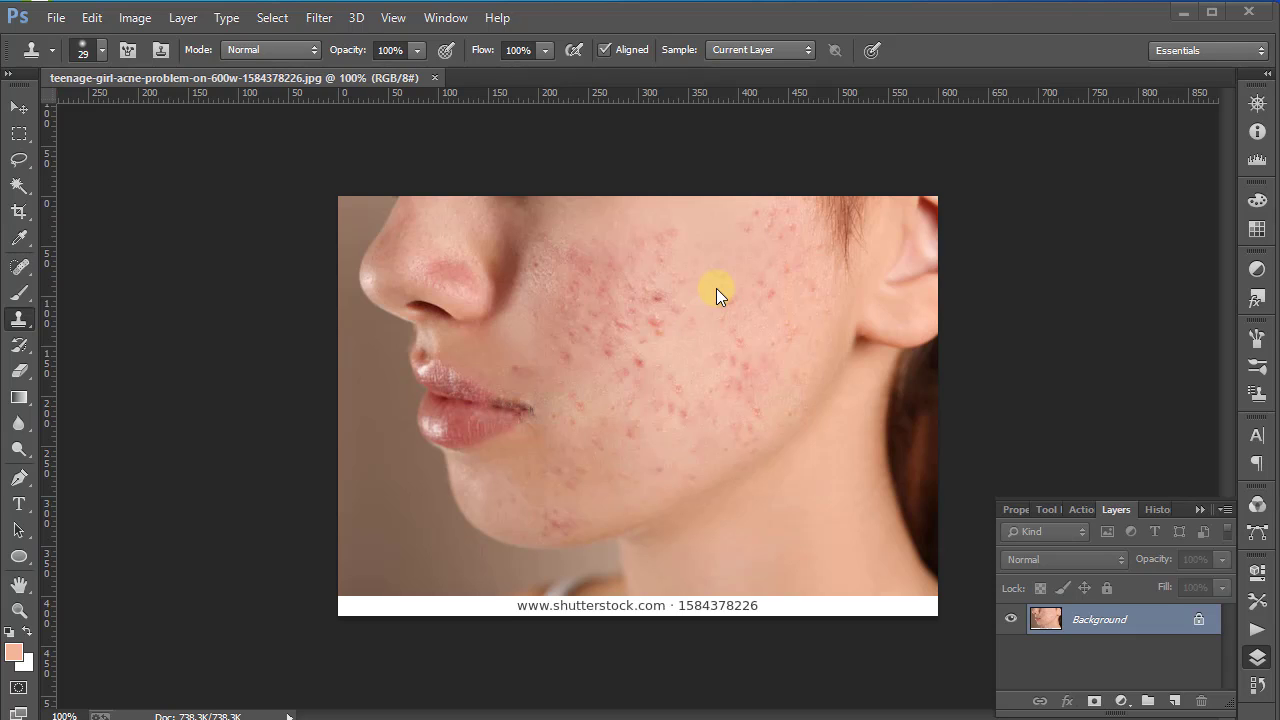
key("ctrl+o")
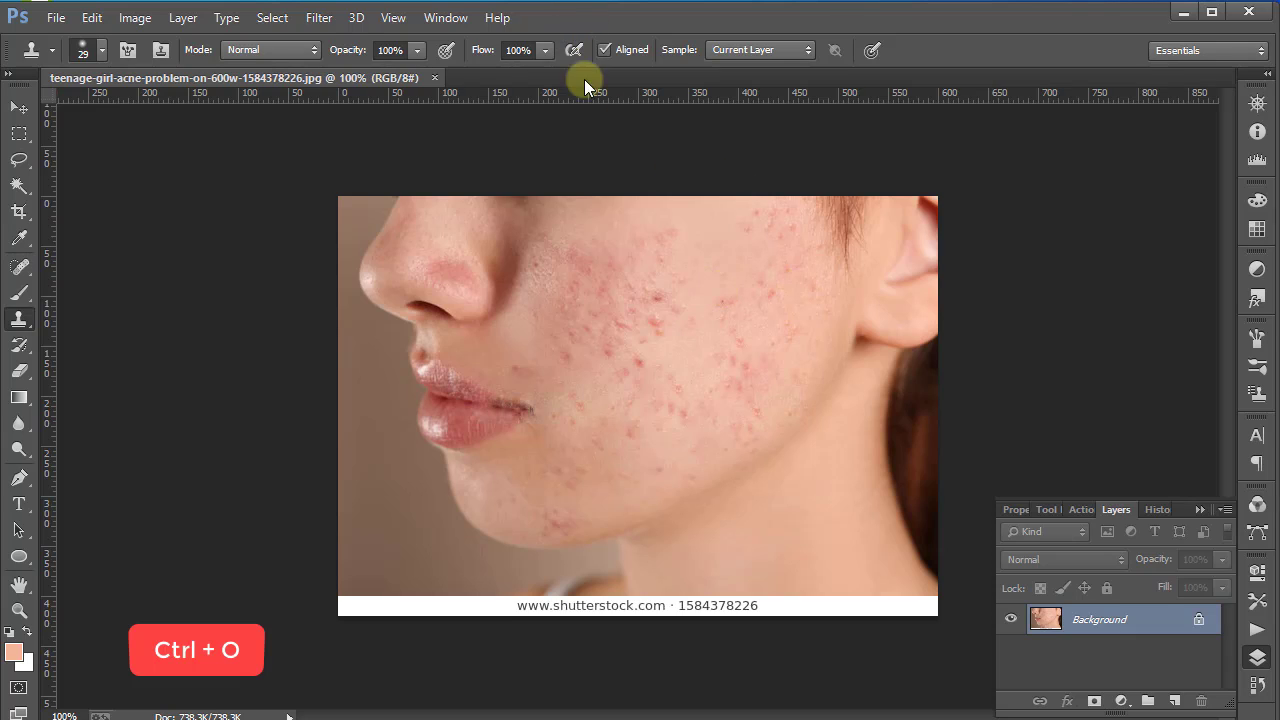
left_click(52, 19)
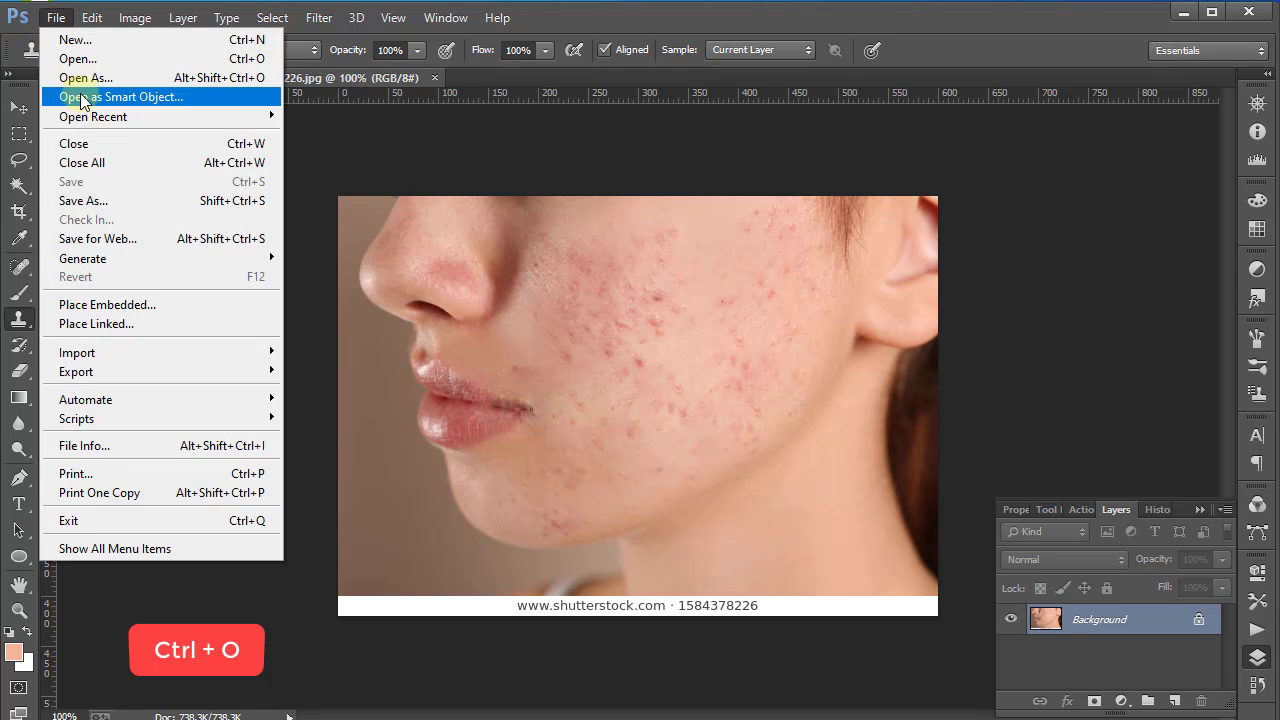
mouse_move(497, 17)
left_click(582, 18)
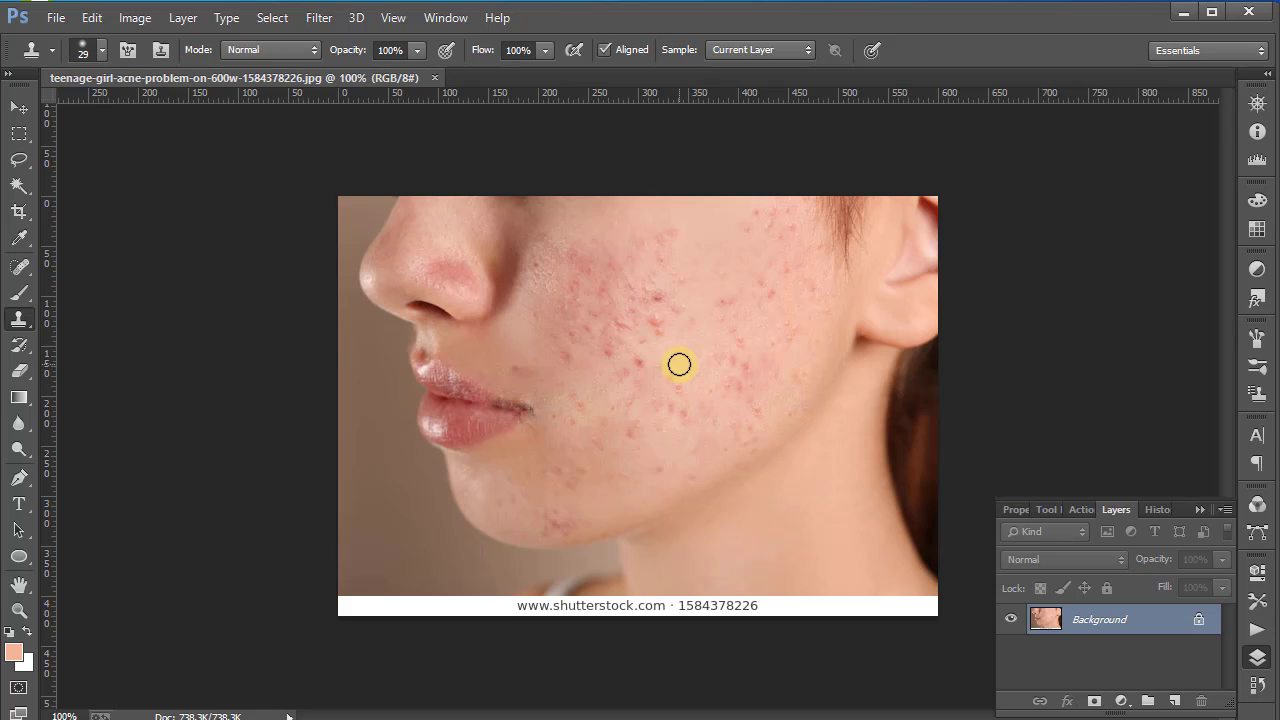
Duplicate the Background layer and keep the copy selected for retouching
key("ctrl+j")
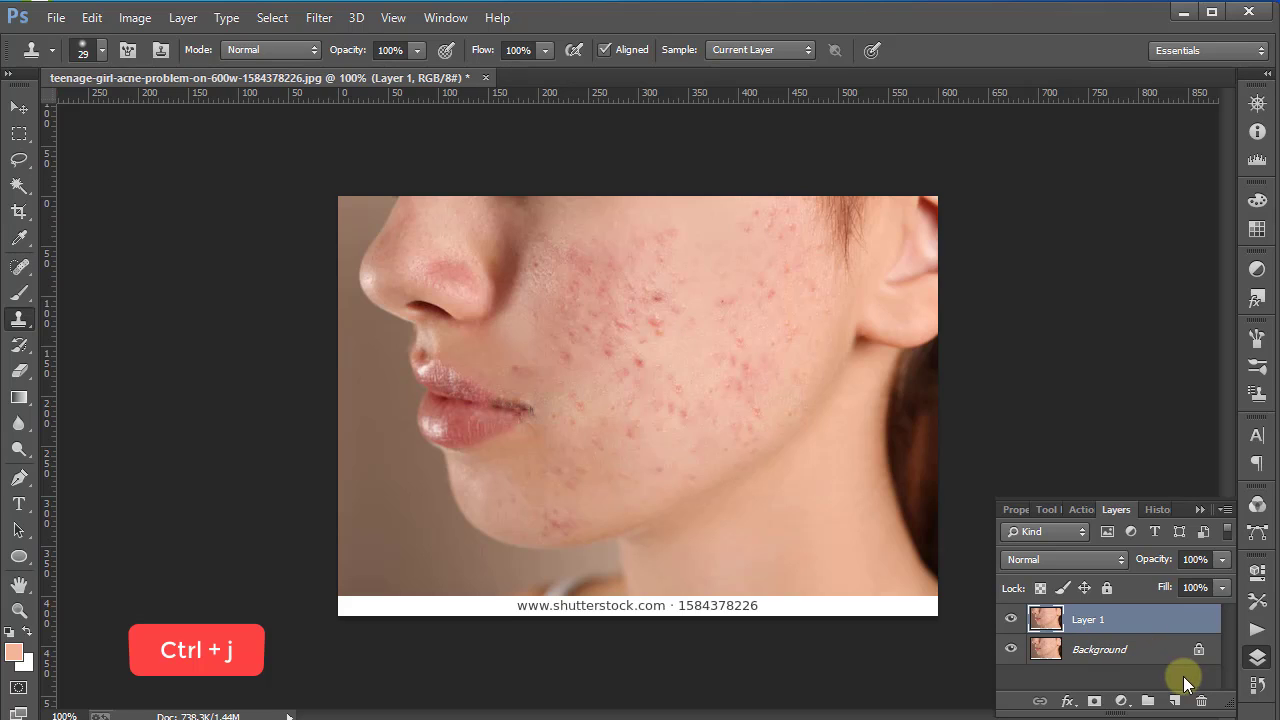
left_click(1114, 646)
left_click(1109, 622)
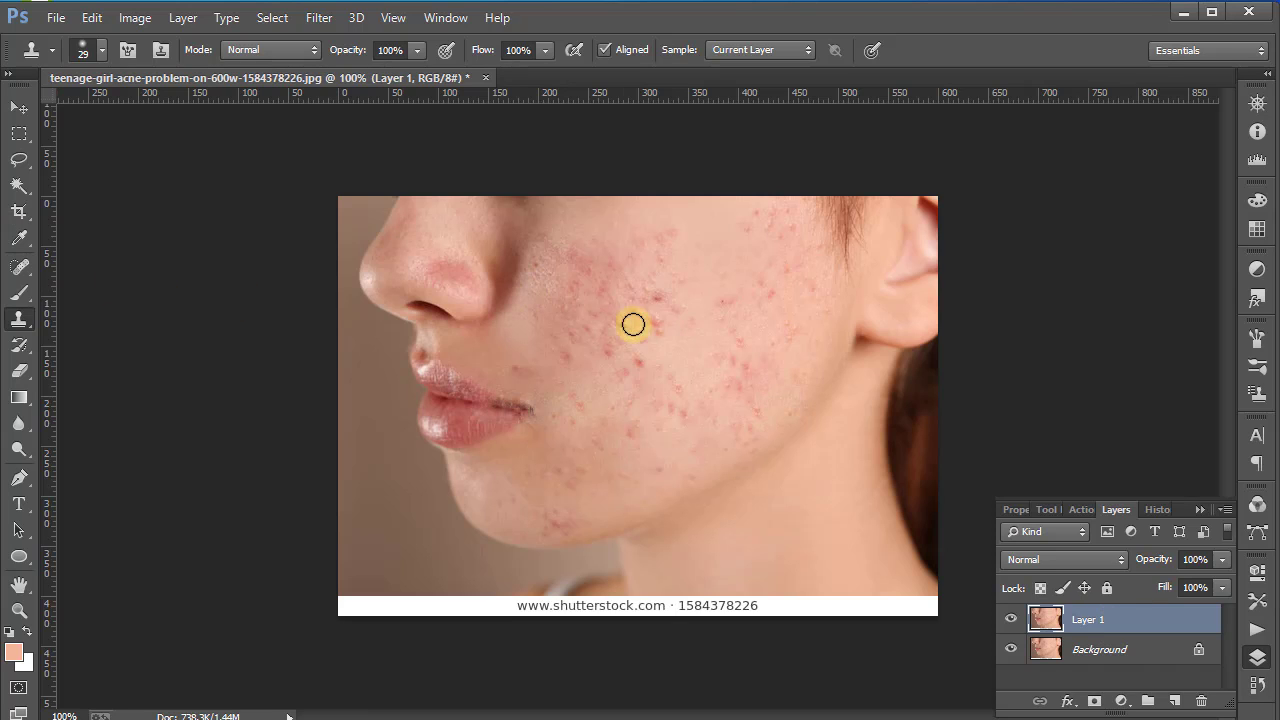
Set up the Spot Healing Brush with a 15 px brush size for retouching the skin
key("ctrl+plus")
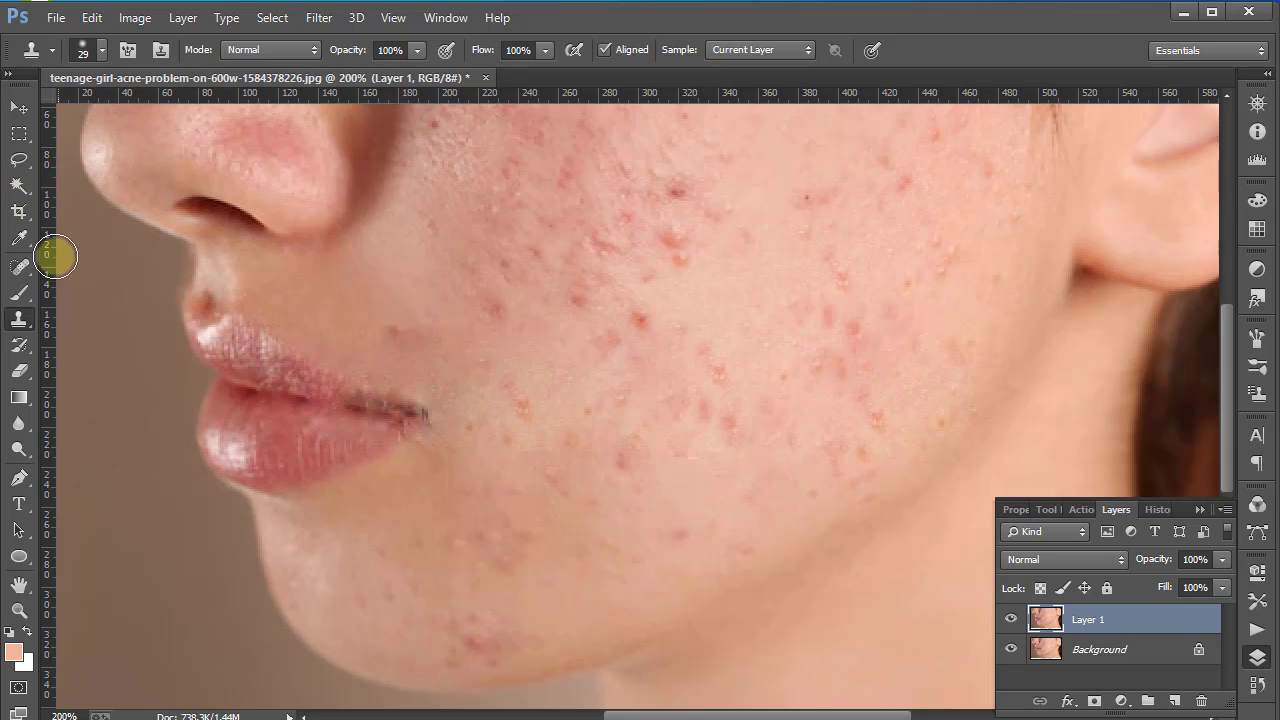
left_click(21, 266)
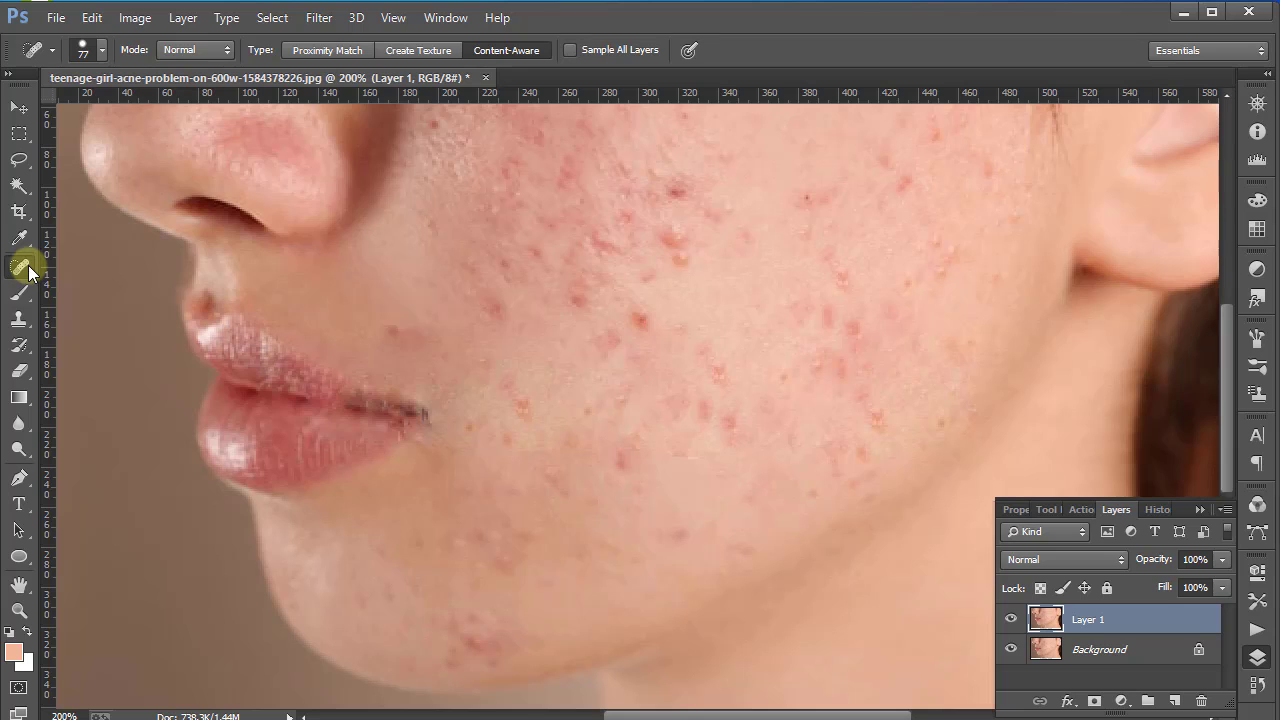
right_click(721, 313)
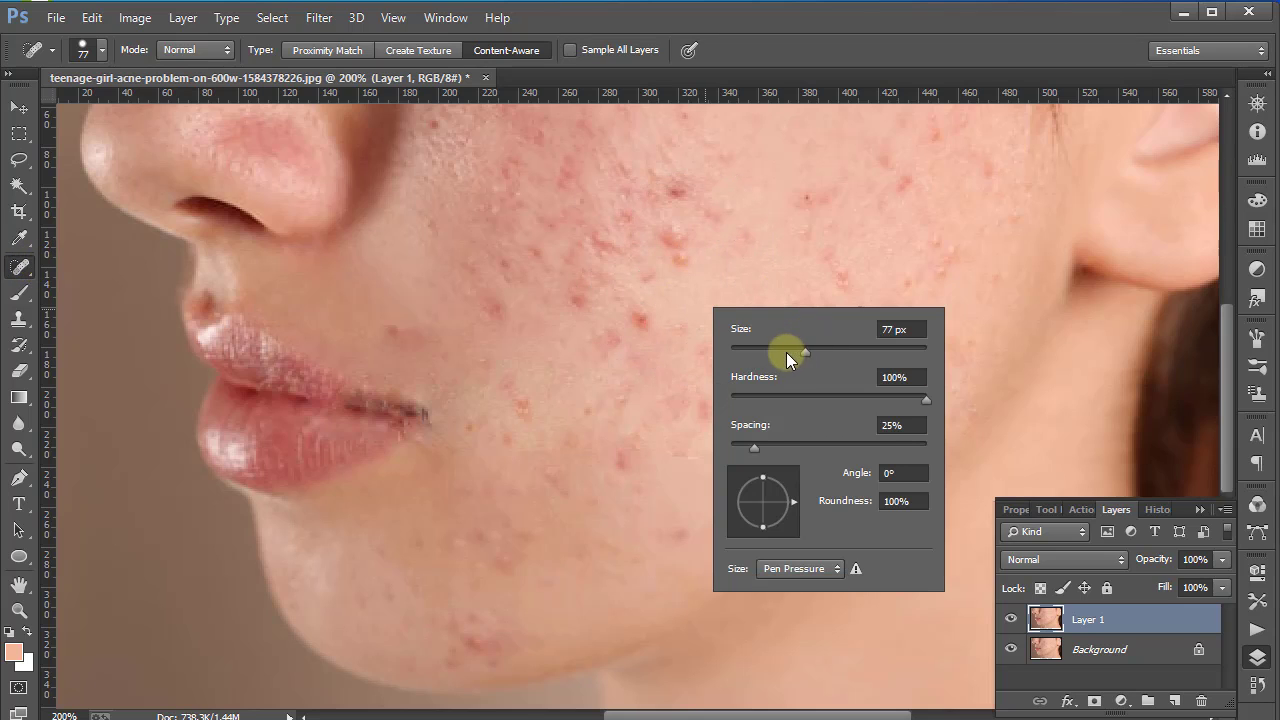
left_click_drag(786, 352, 753, 358)
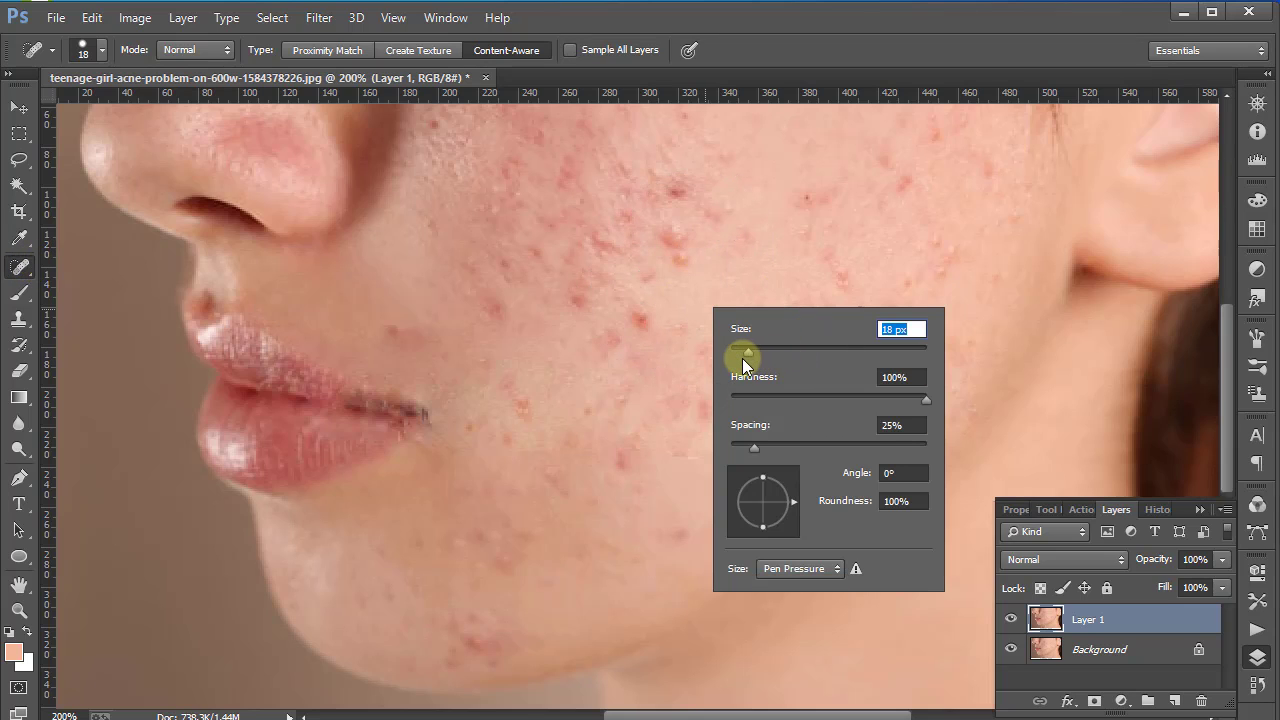
left_click_drag(746, 349, 743, 350)
left_click(642, 304)
Heal the most prominent acne spots on the middle and lower cheek and the blemish beside the mouth corner
mouse_move(684, 257)
left_mouse_down()
mouse_move(674, 237)
mouse_move(675, 272)
left_mouse_up()
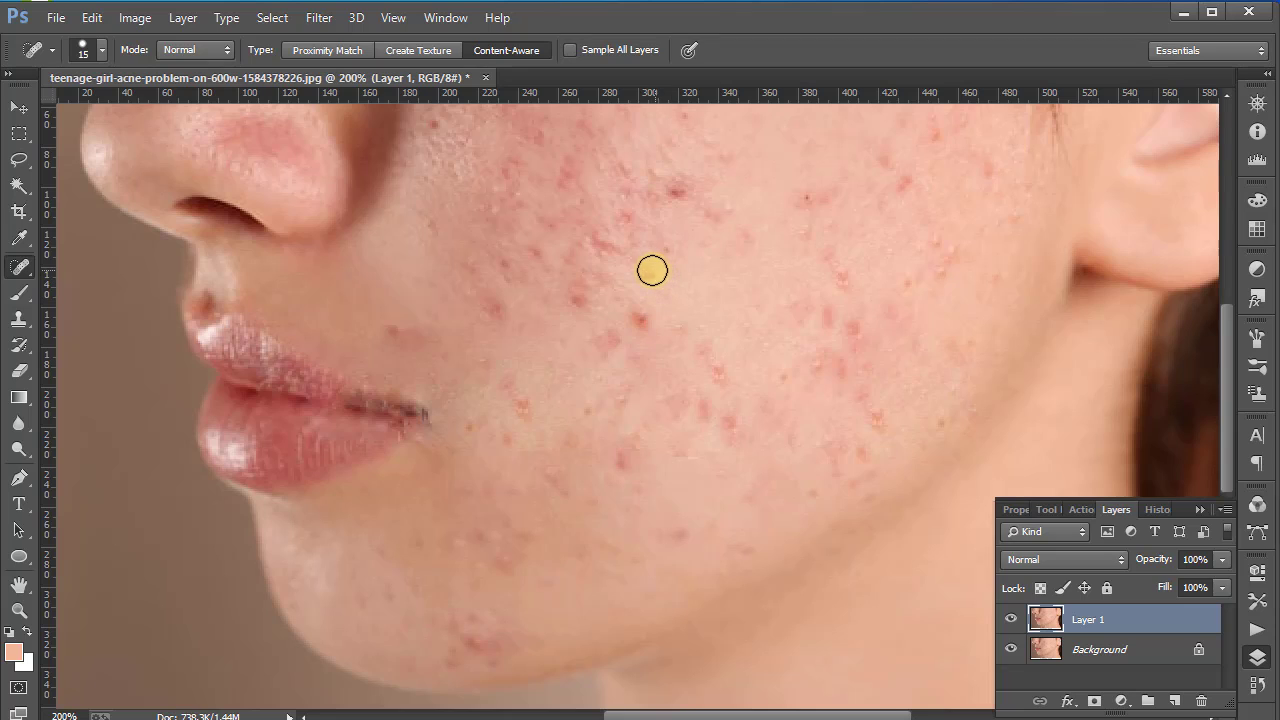
left_click_drag(638, 314, 656, 330)
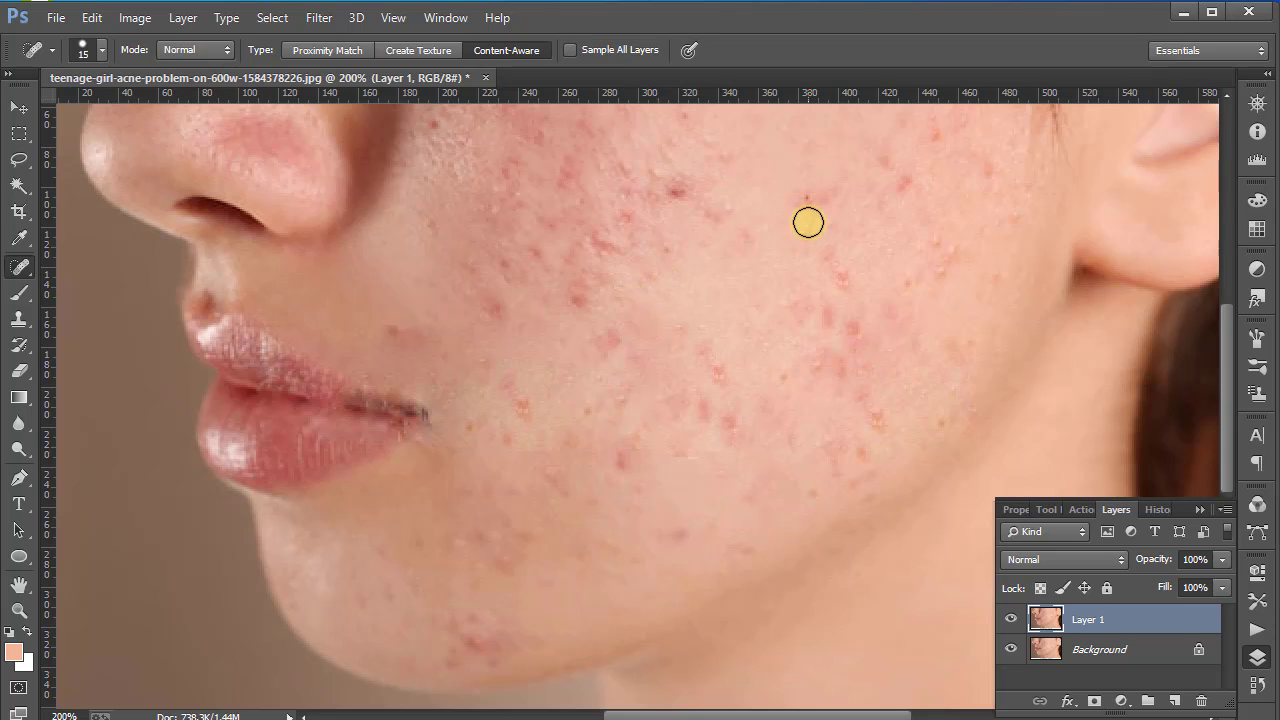
left_click_drag(805, 202, 803, 200)
left_click_drag(680, 190, 677, 189)
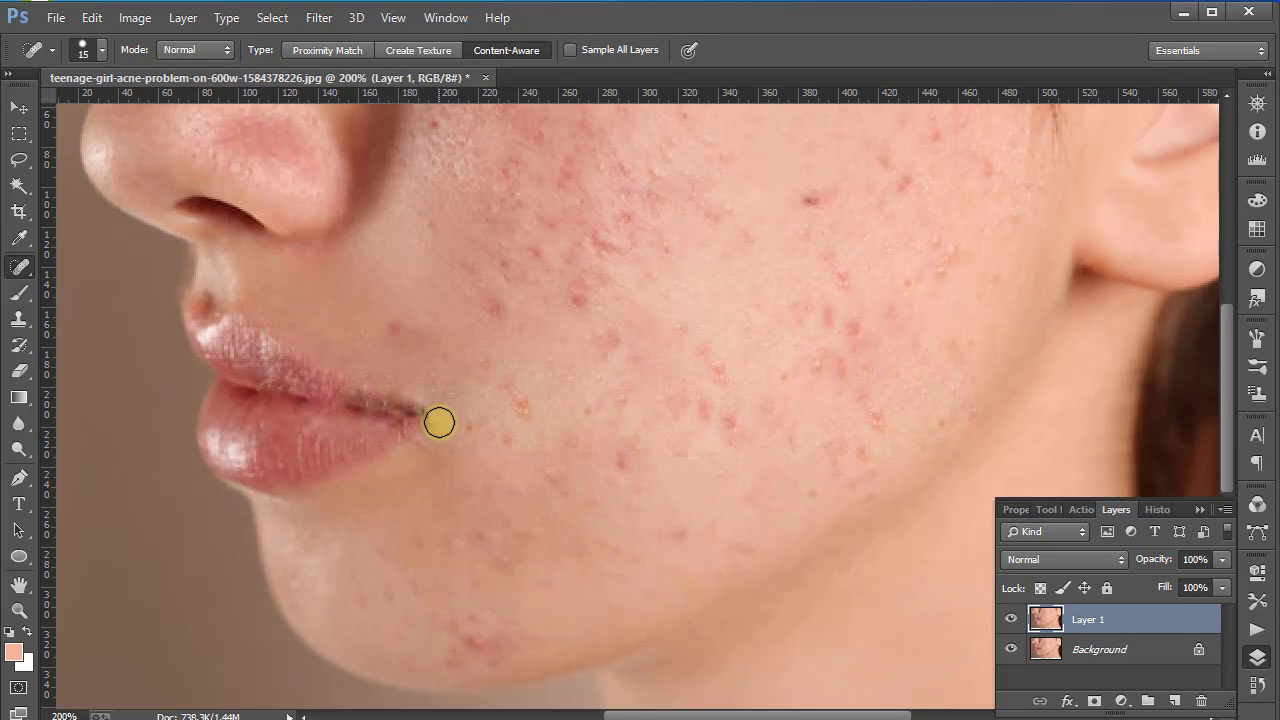
left_click_drag(439, 422, 438, 420)
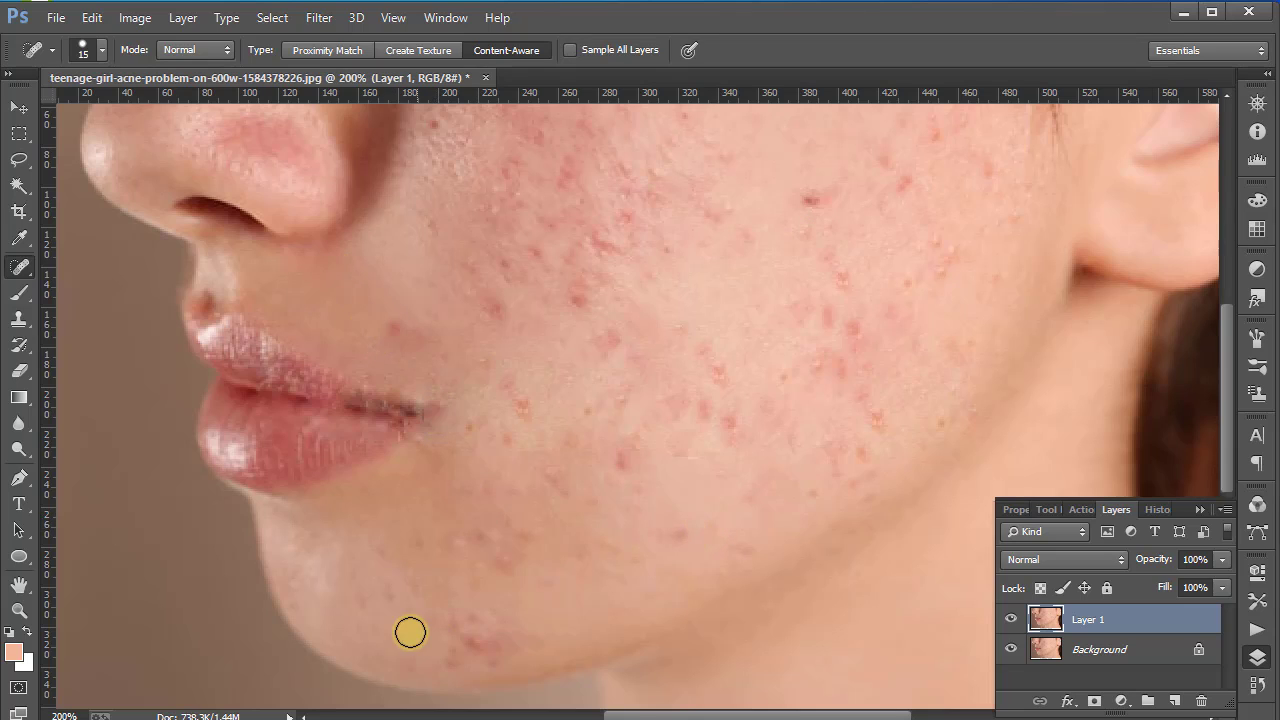
left_click_drag(627, 452, 634, 477)
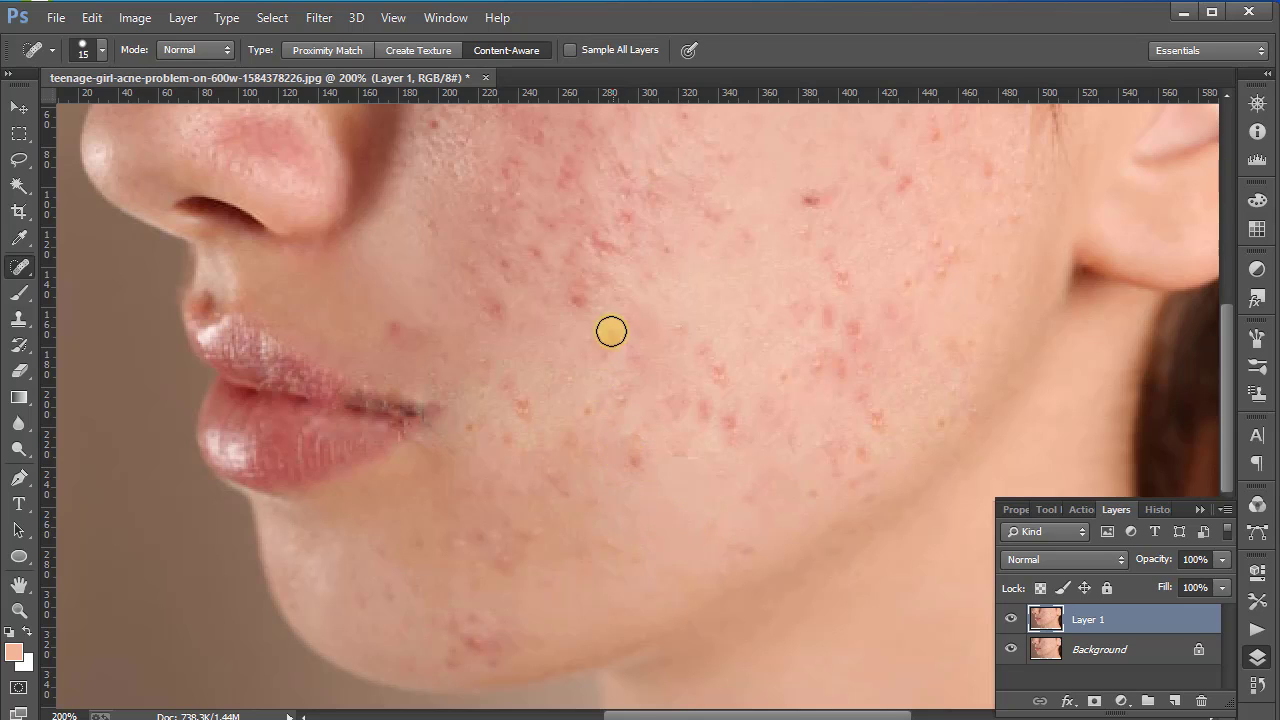
left_click_drag(580, 303, 580, 303)
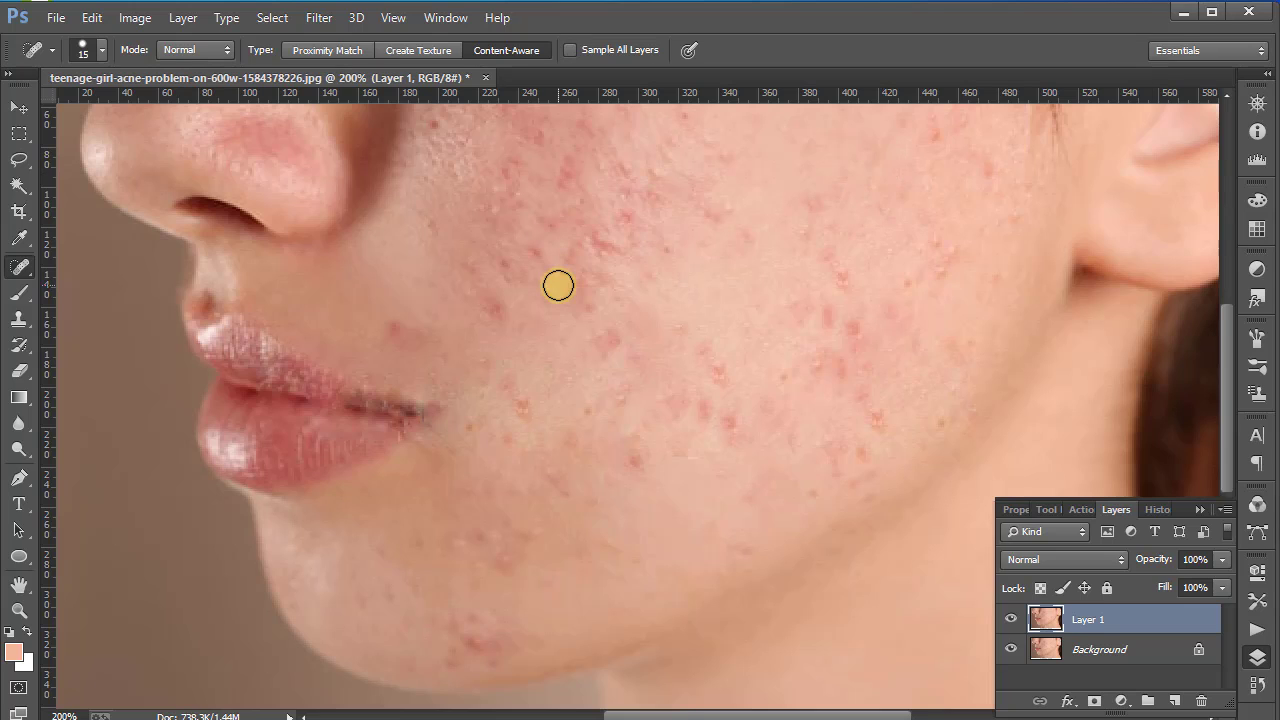
Heal further spots beside the nose, on the lower cheek and in the middle of the cheek
key("ctrl+minus")
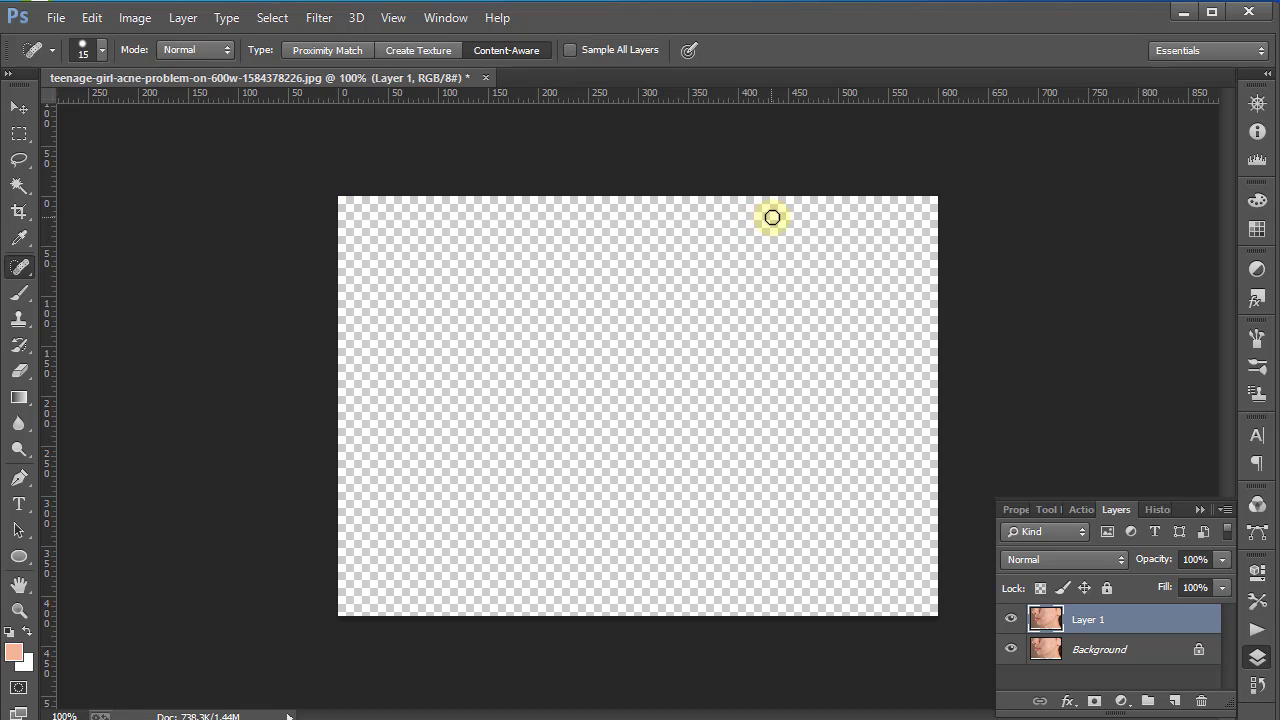
left_click(541, 270)
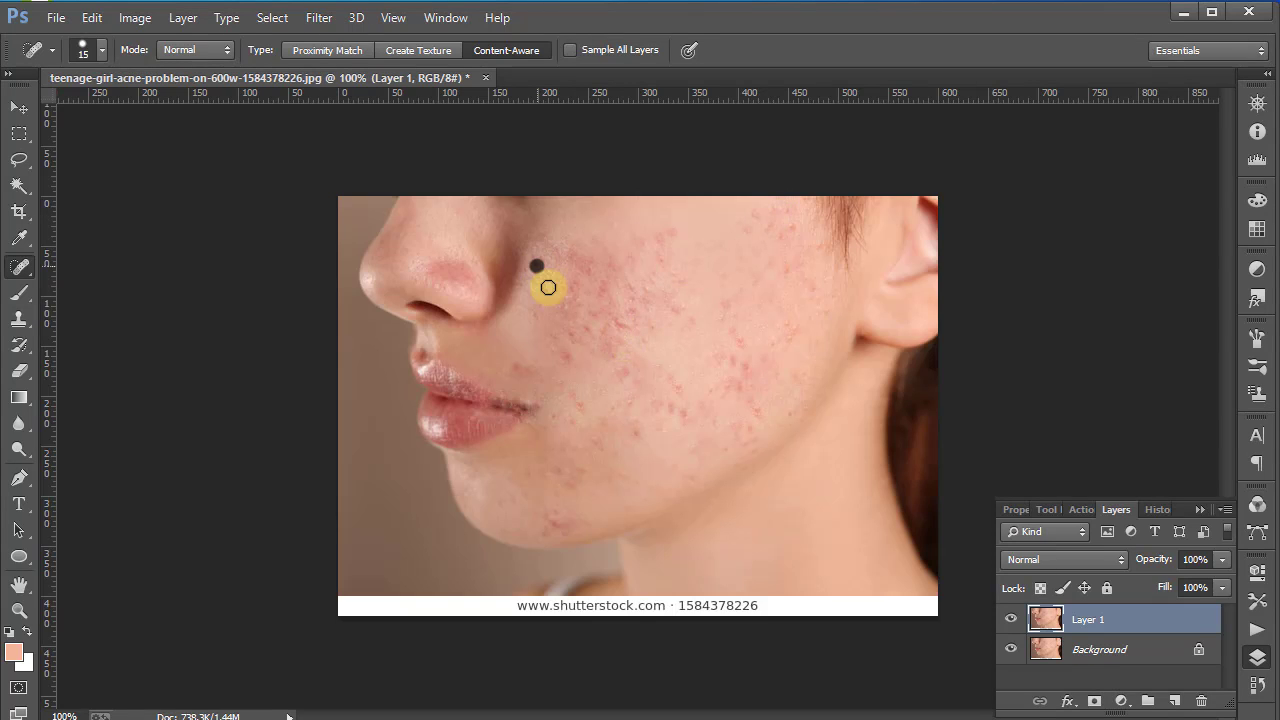
left_click(635, 437)
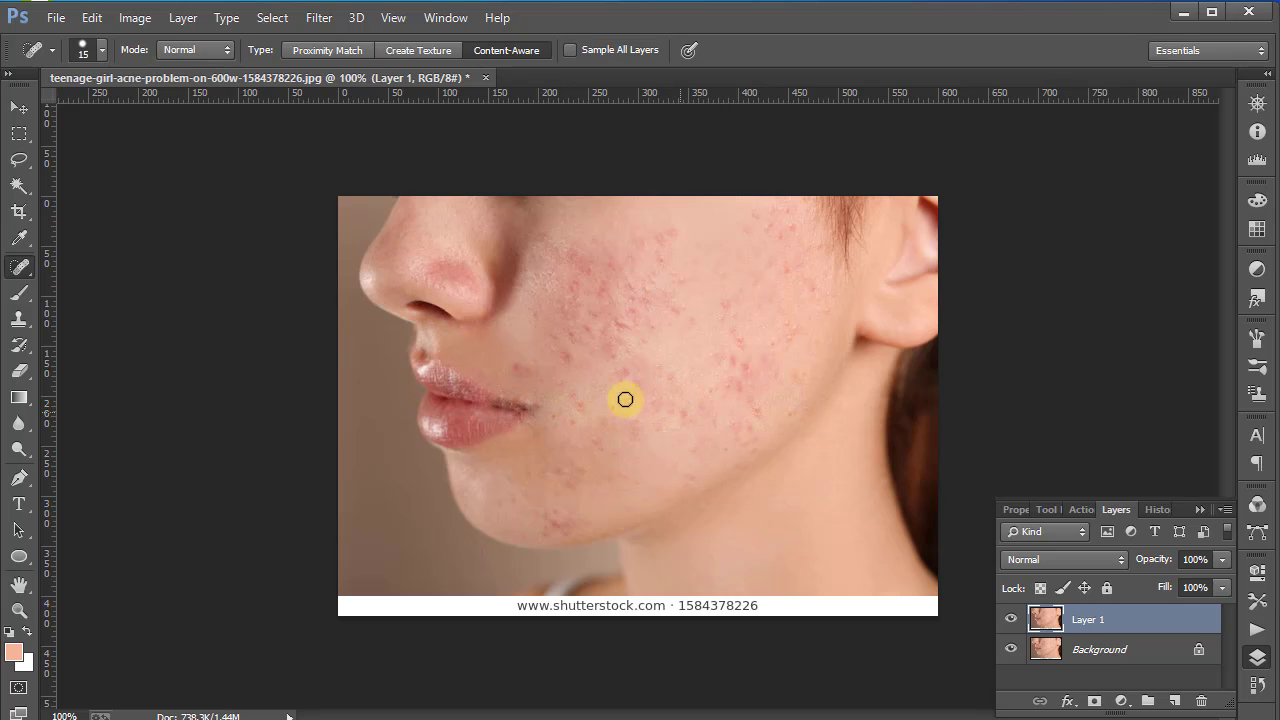
left_click(617, 320)
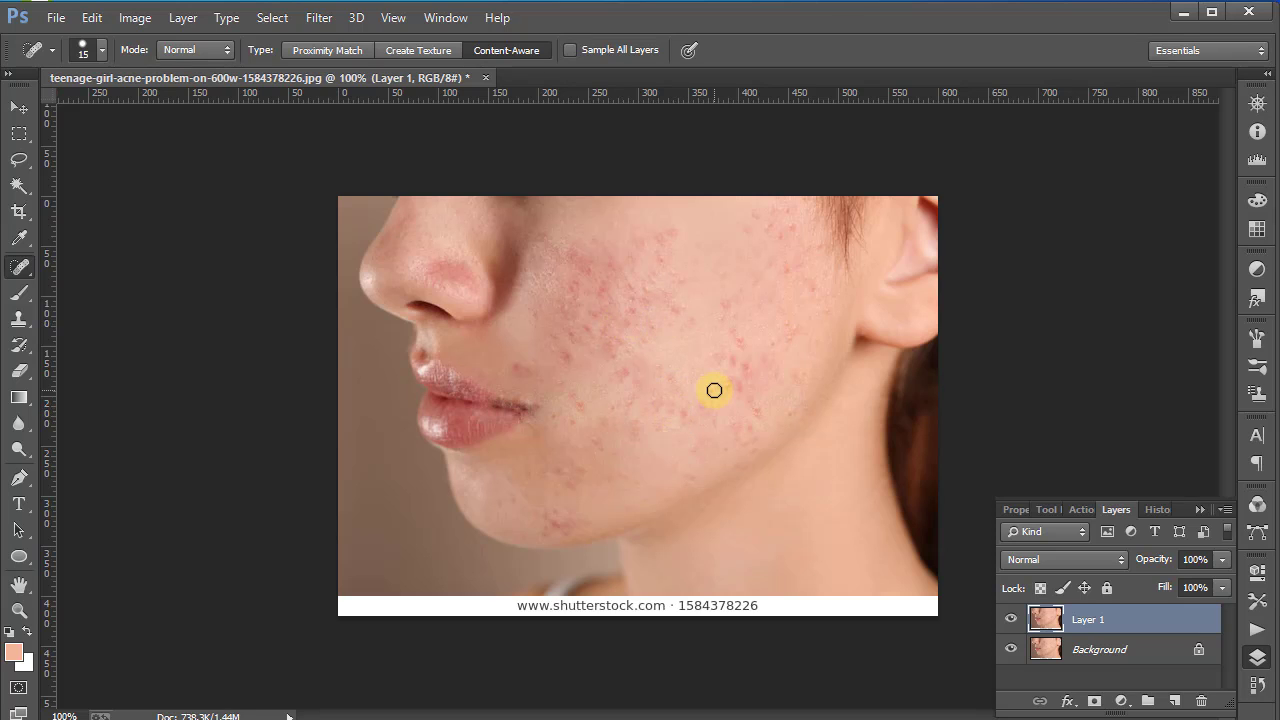
key("ctrl+plus")
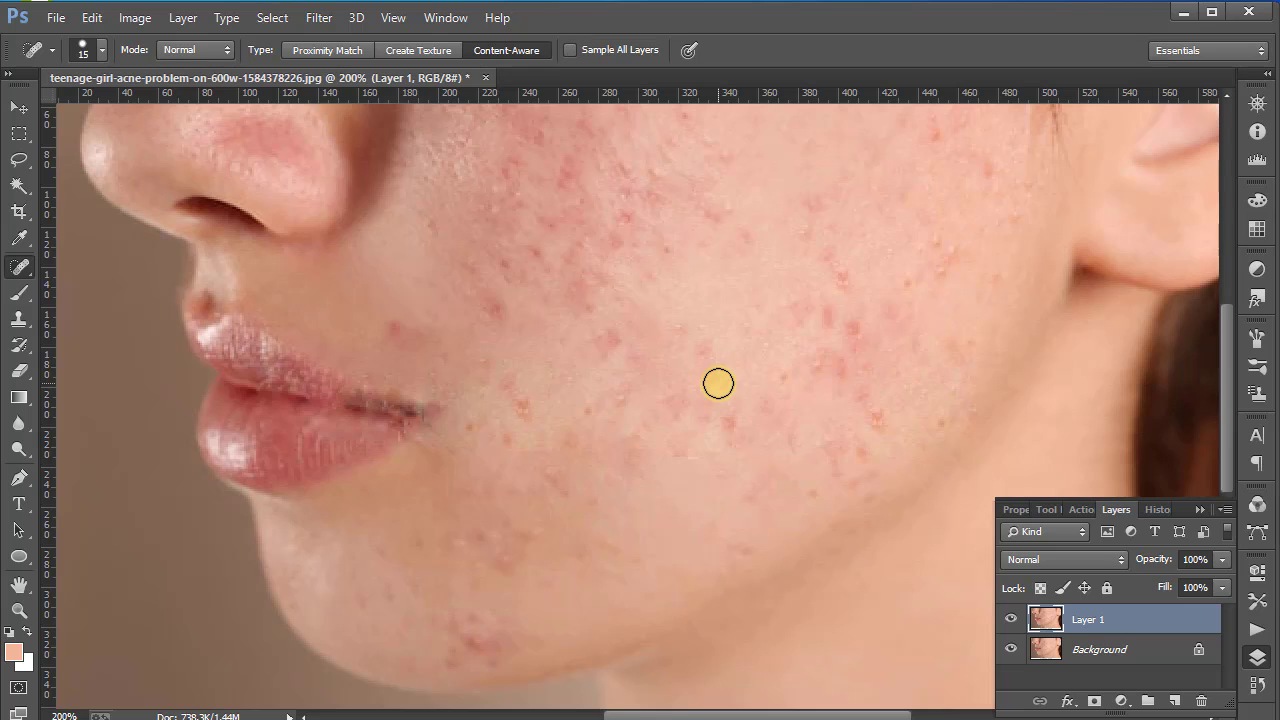
Duplicate the retouched Layer 1 and hide the Background layer
key("ctrl+minus")
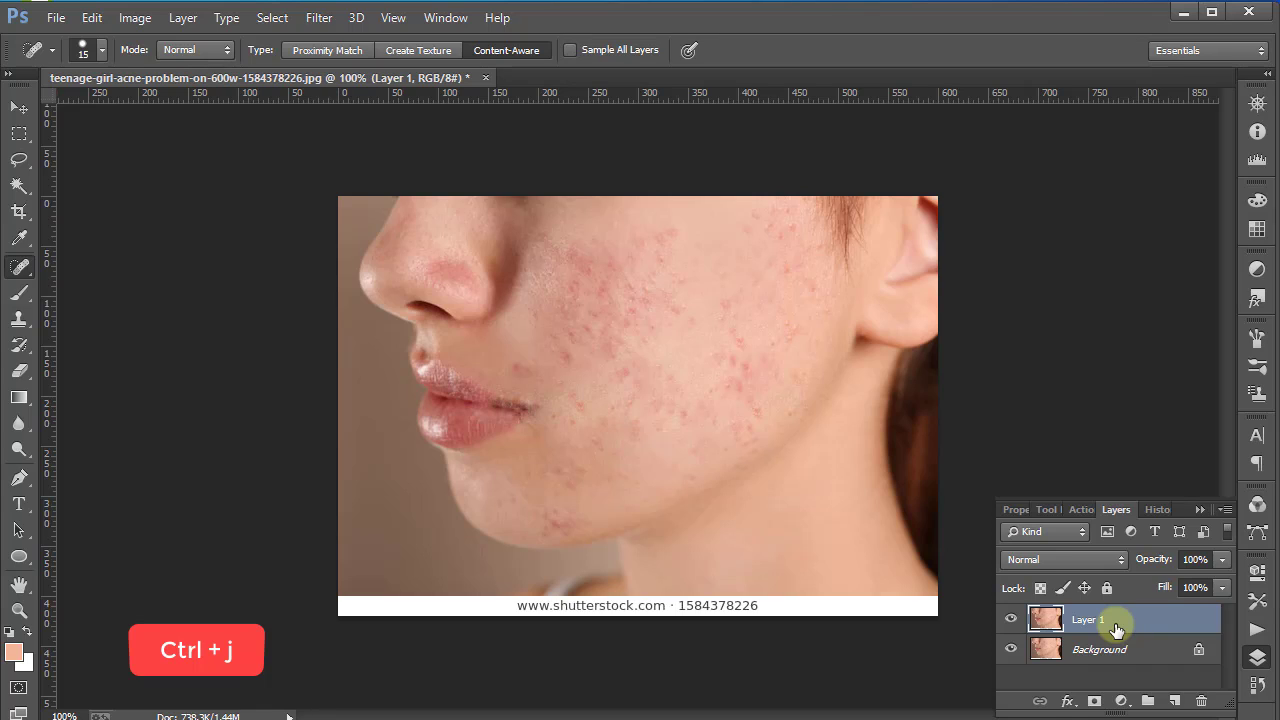
key("ctrl+j")
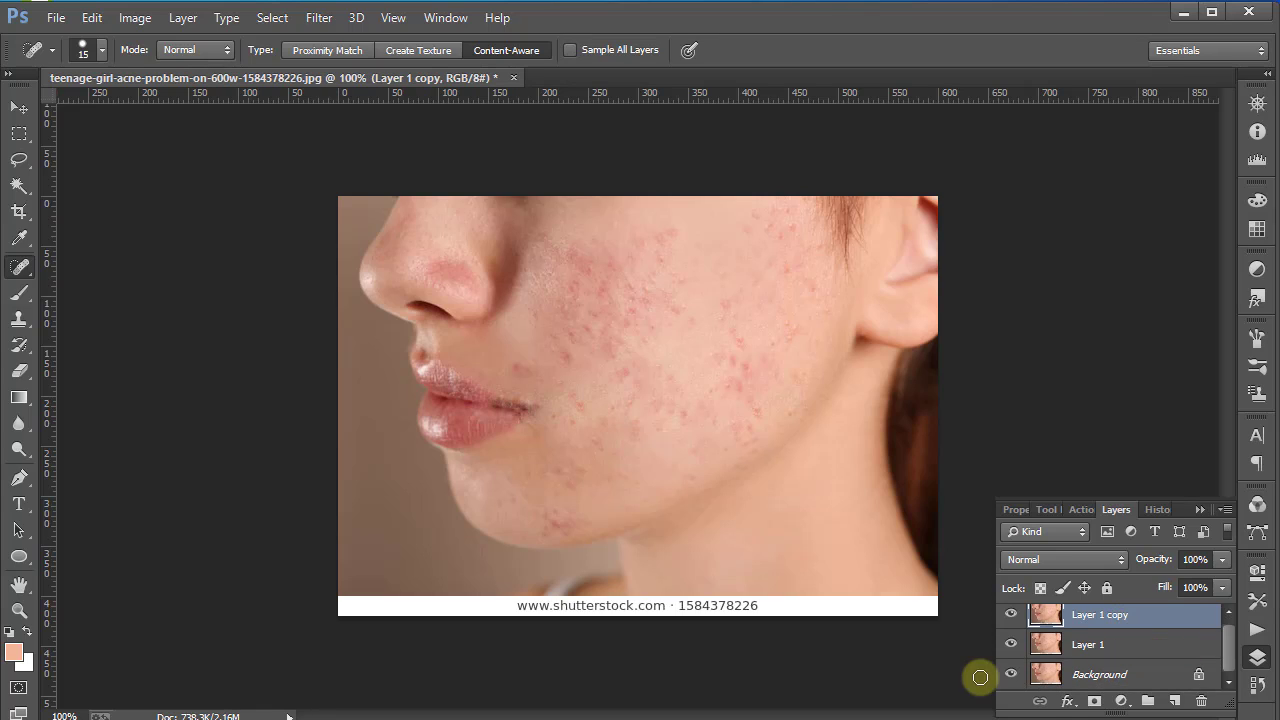
left_click(1011, 674)
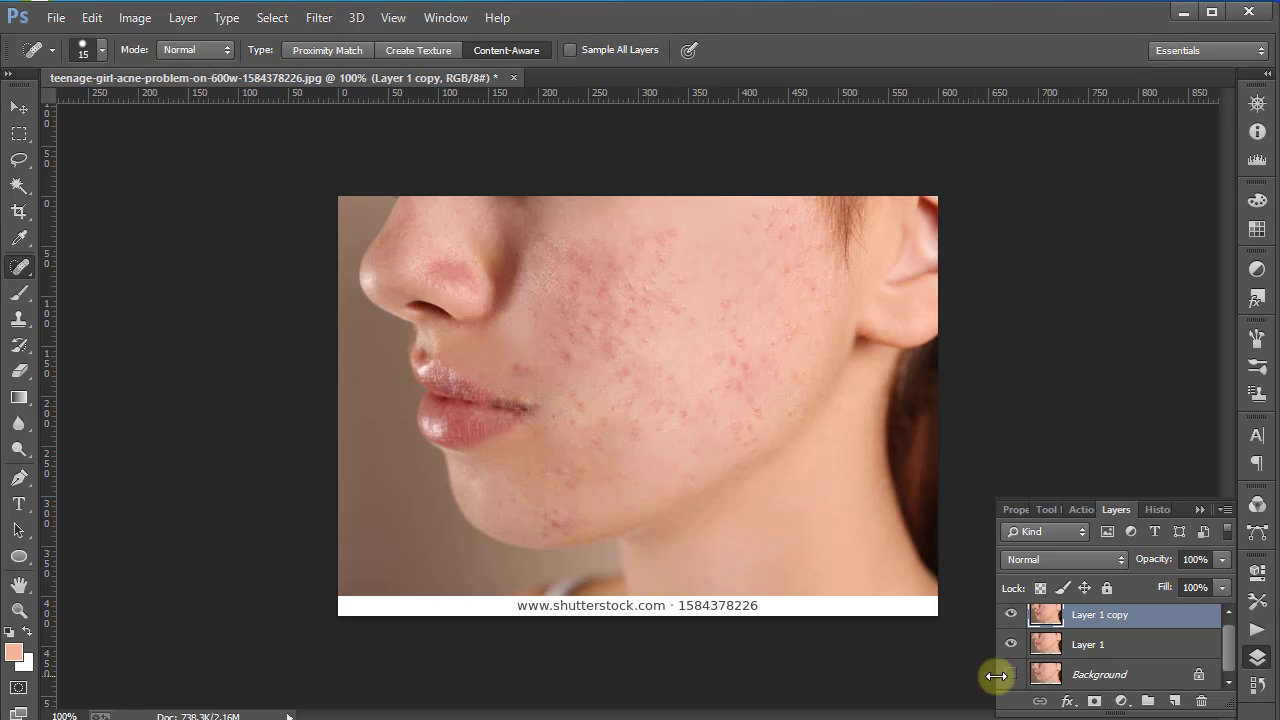
scroll(1062, 652, "up", 1)
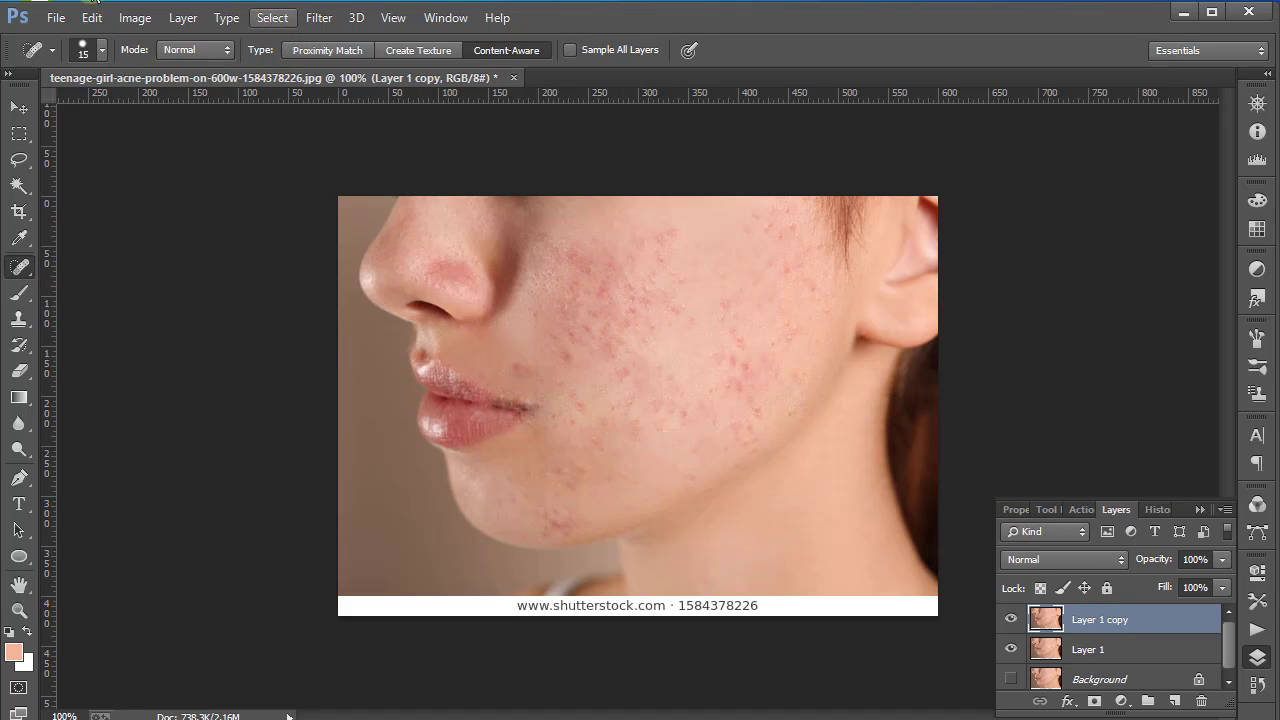
Invert the colours of Layer 1 copy and set its blend mode to Hard Light
left_click(320, 18)
mouse_move(92, 18)
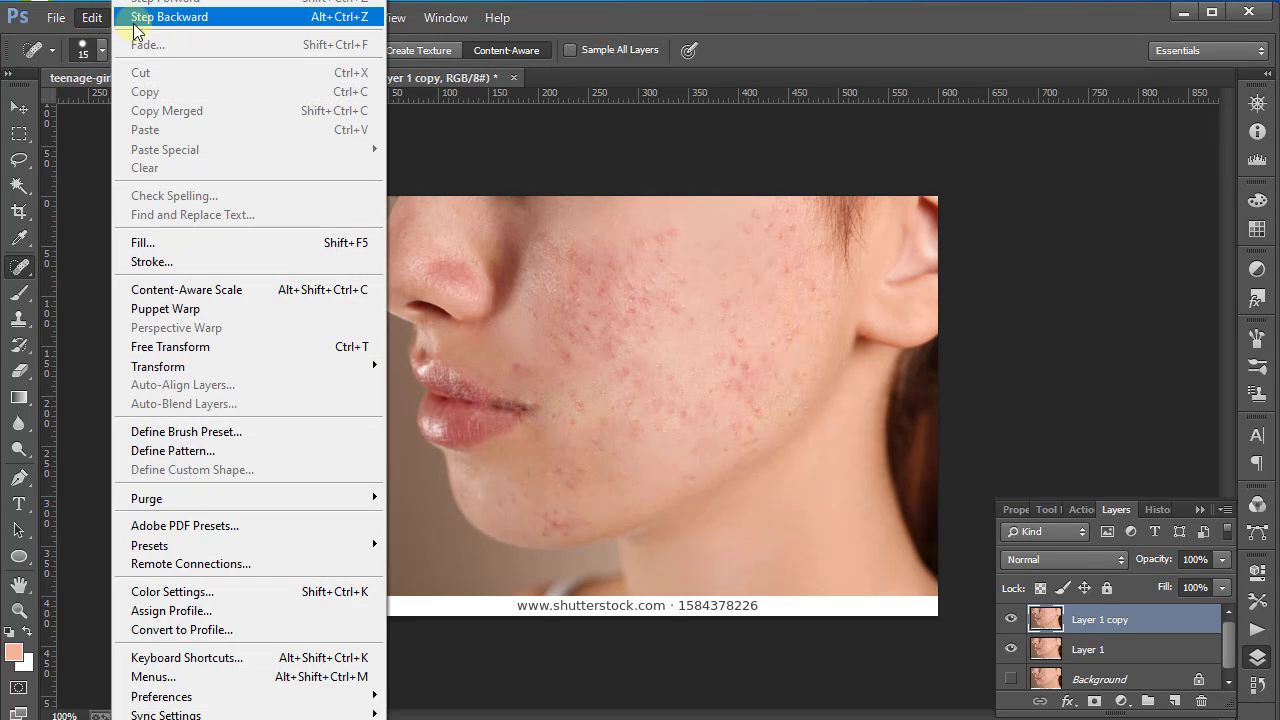
key("Escape")
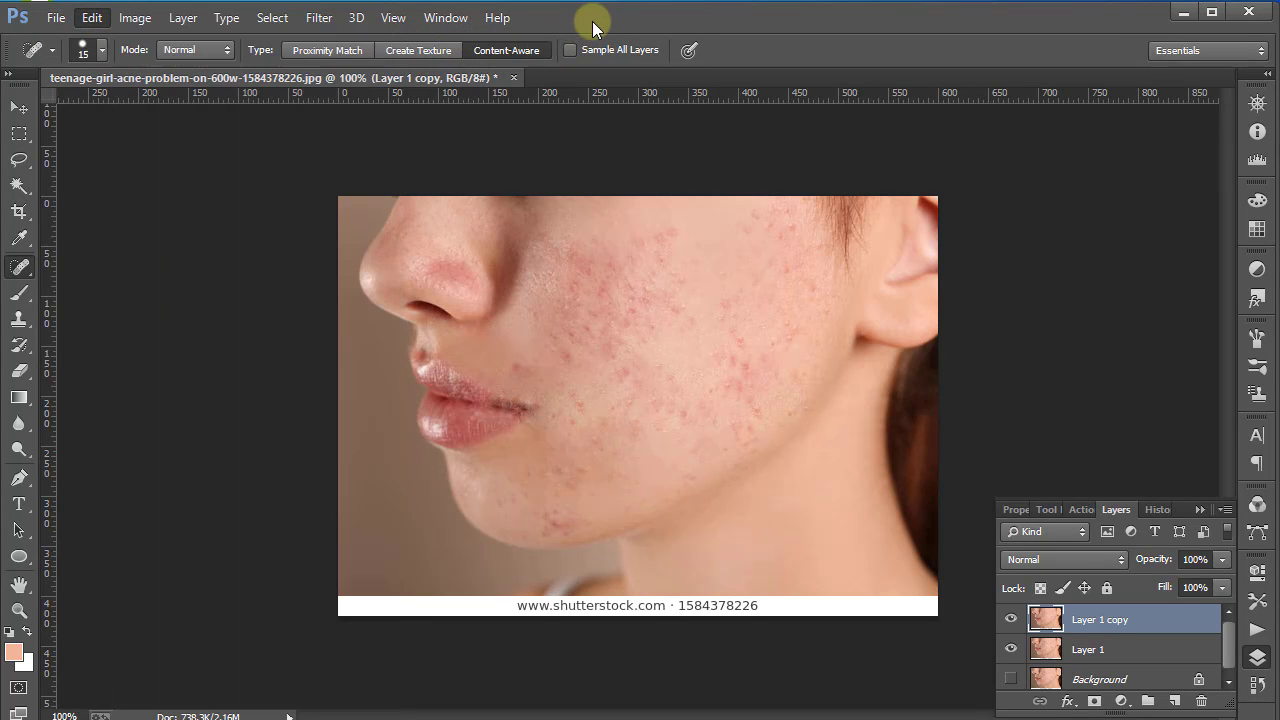
left_click(134, 18)
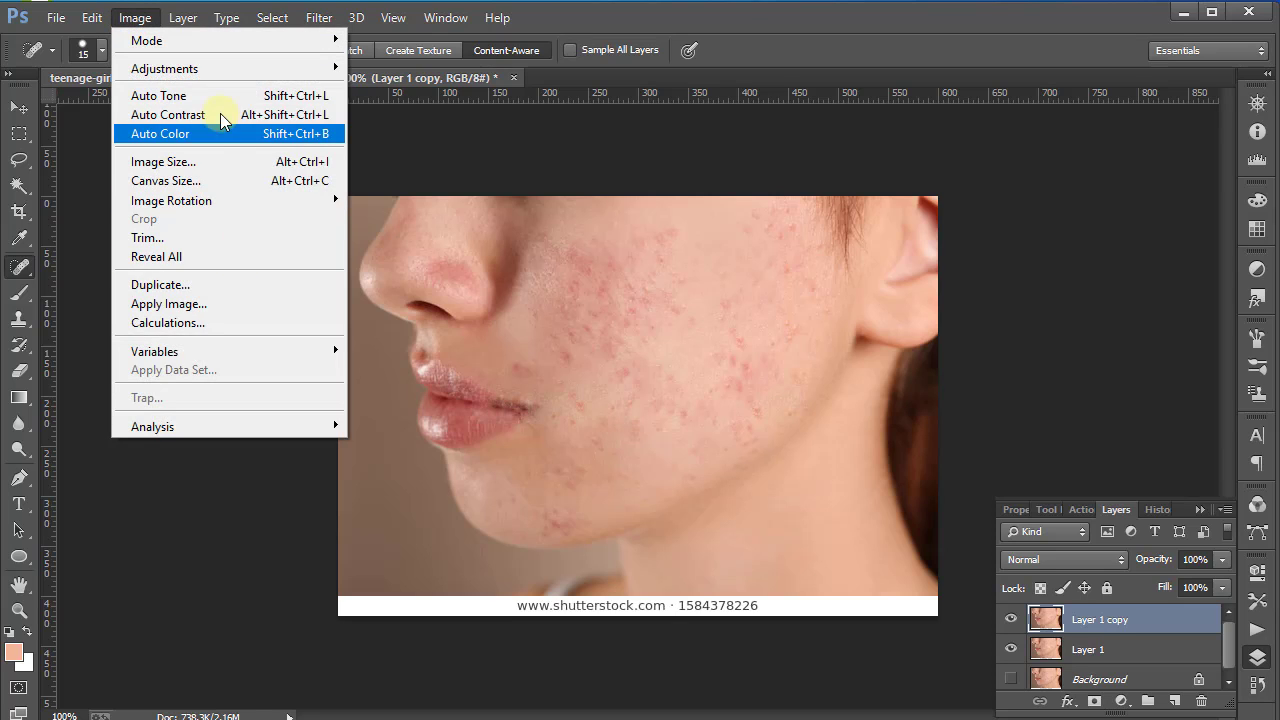
mouse_move(320, 75)
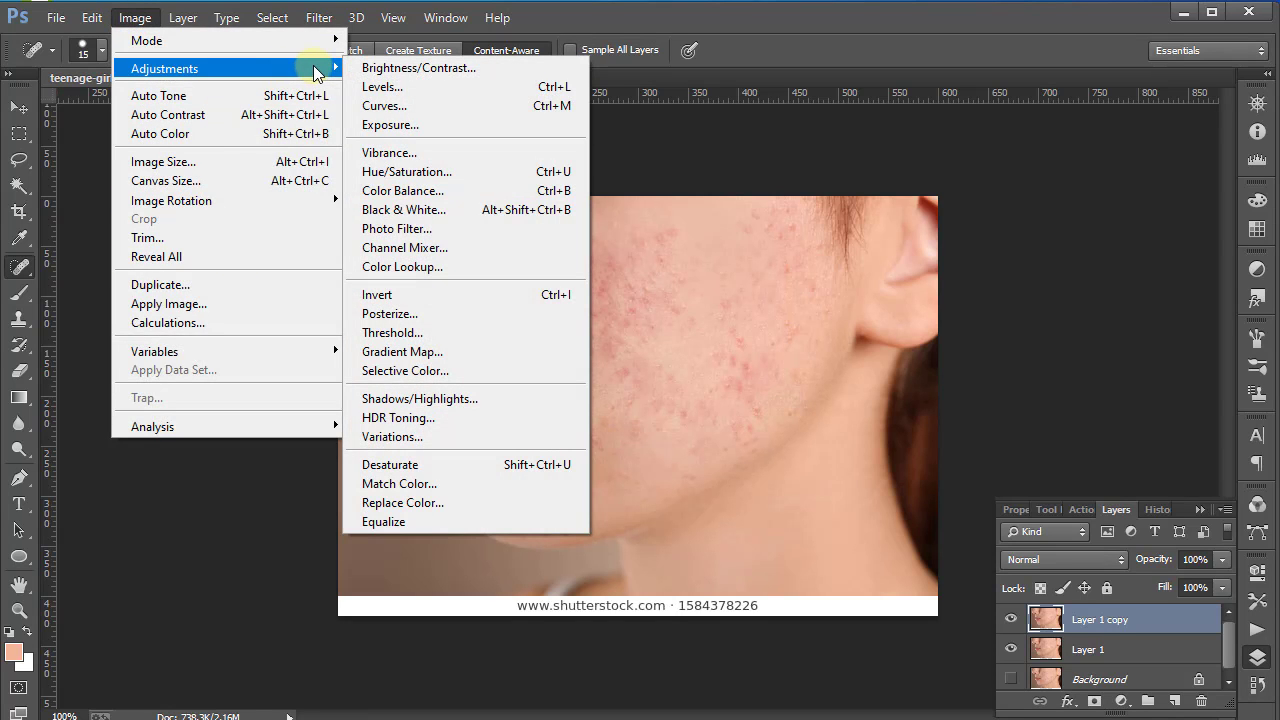
left_click(387, 295)
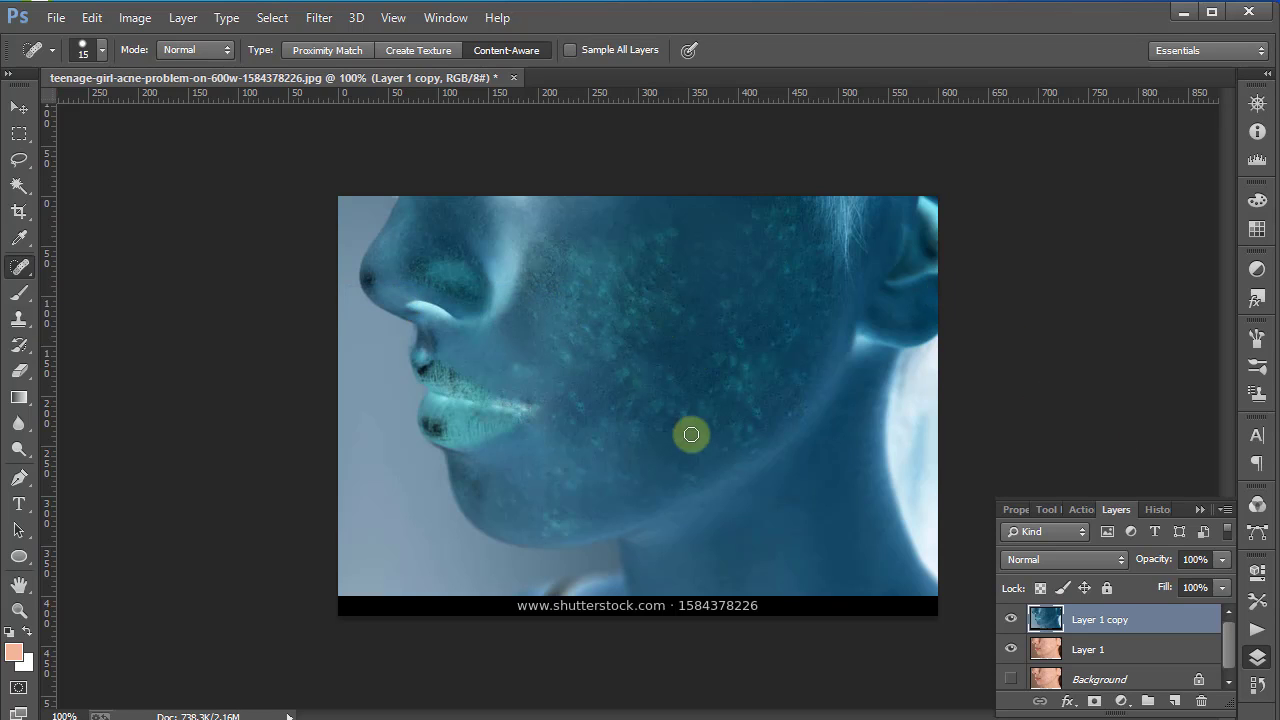
left_click(1094, 568)
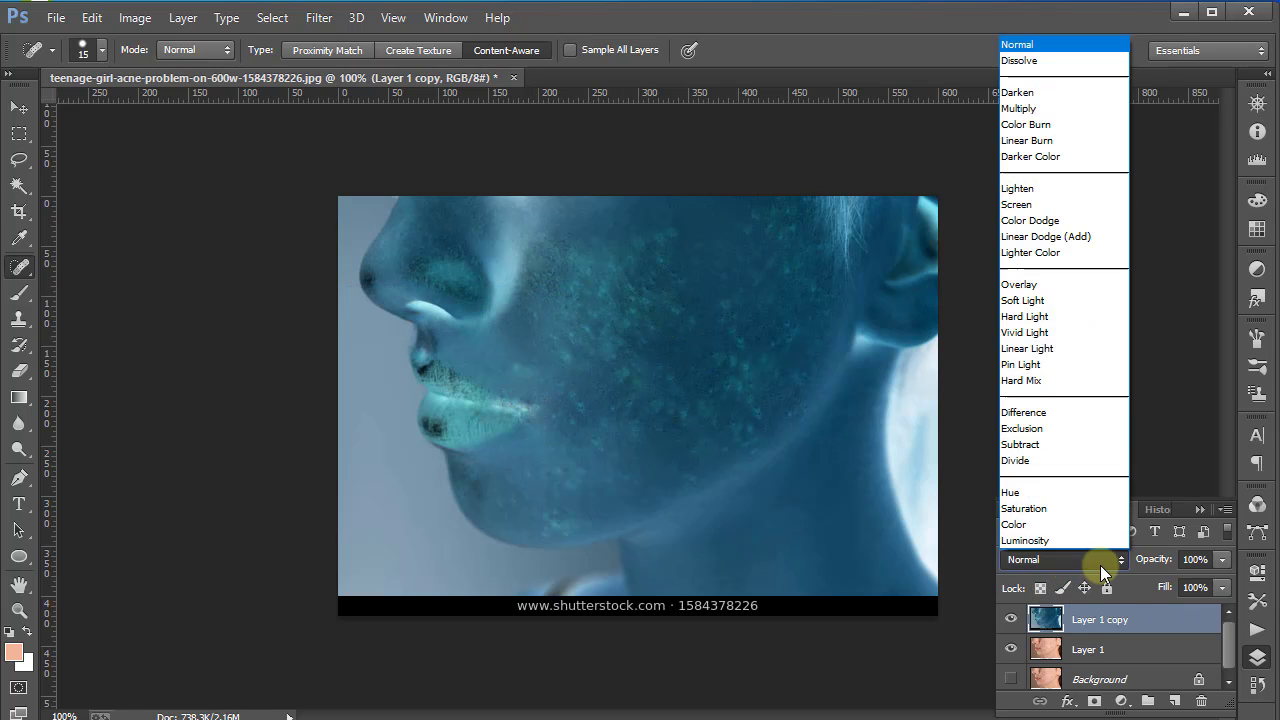
left_click(1056, 318)
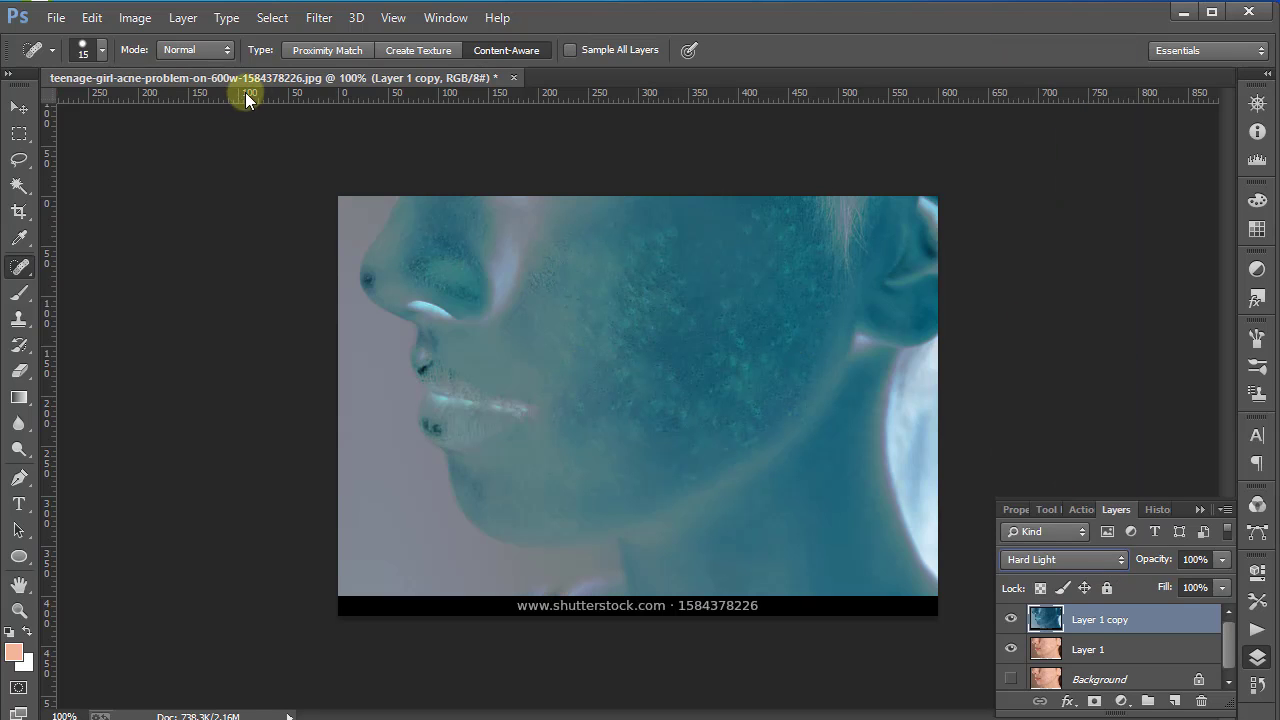
Apply a High Pass filter with a 6.3 pixel radius to Layer 1 copy
left_click(322, 17)
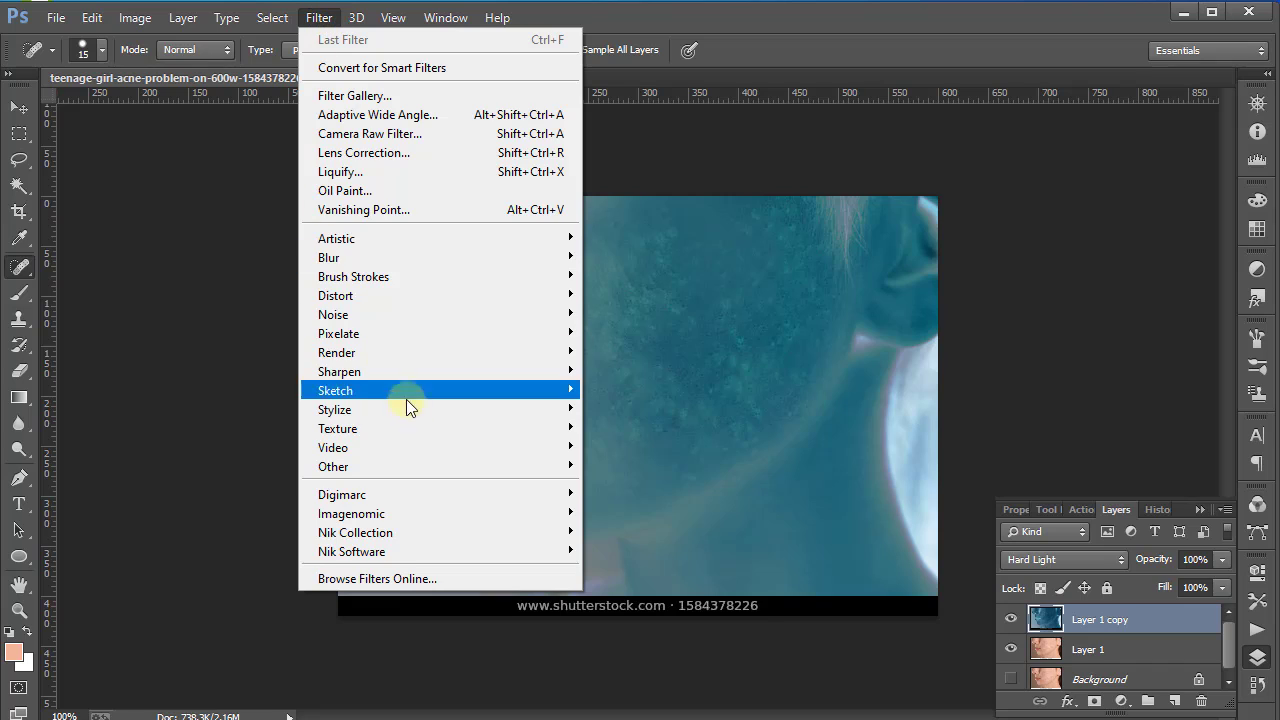
mouse_move(483, 470)
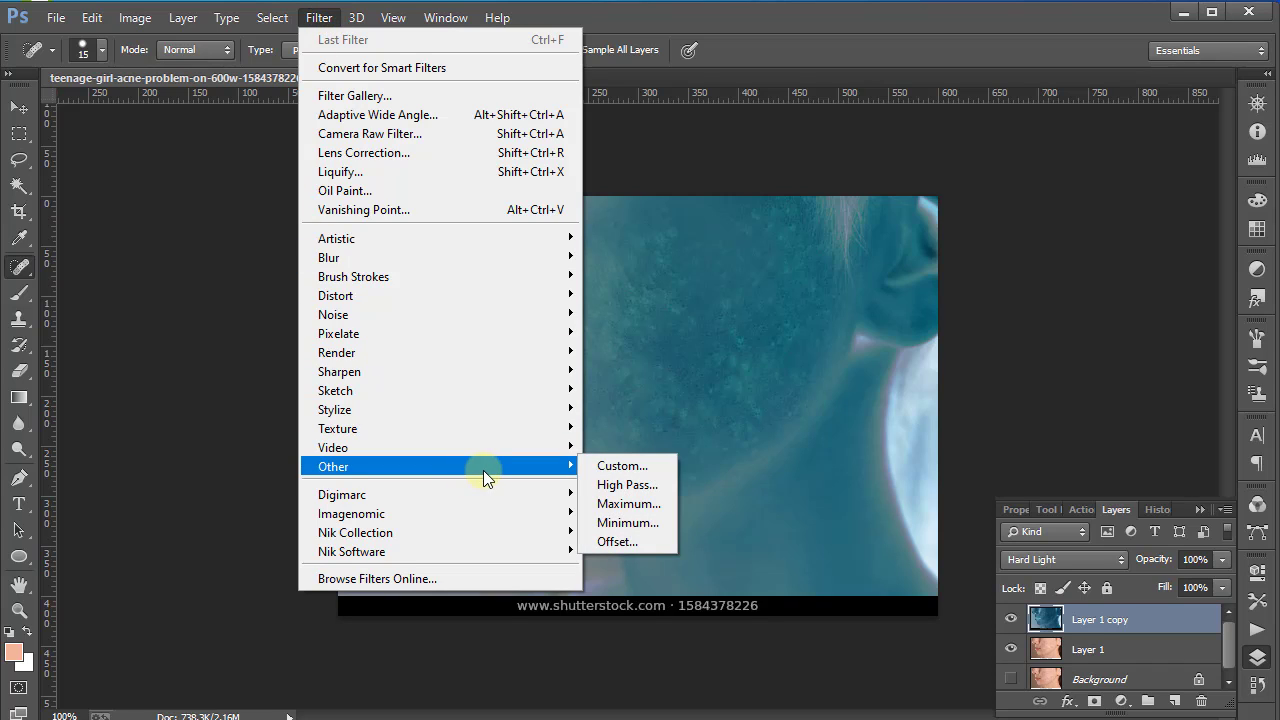
left_click(637, 490)
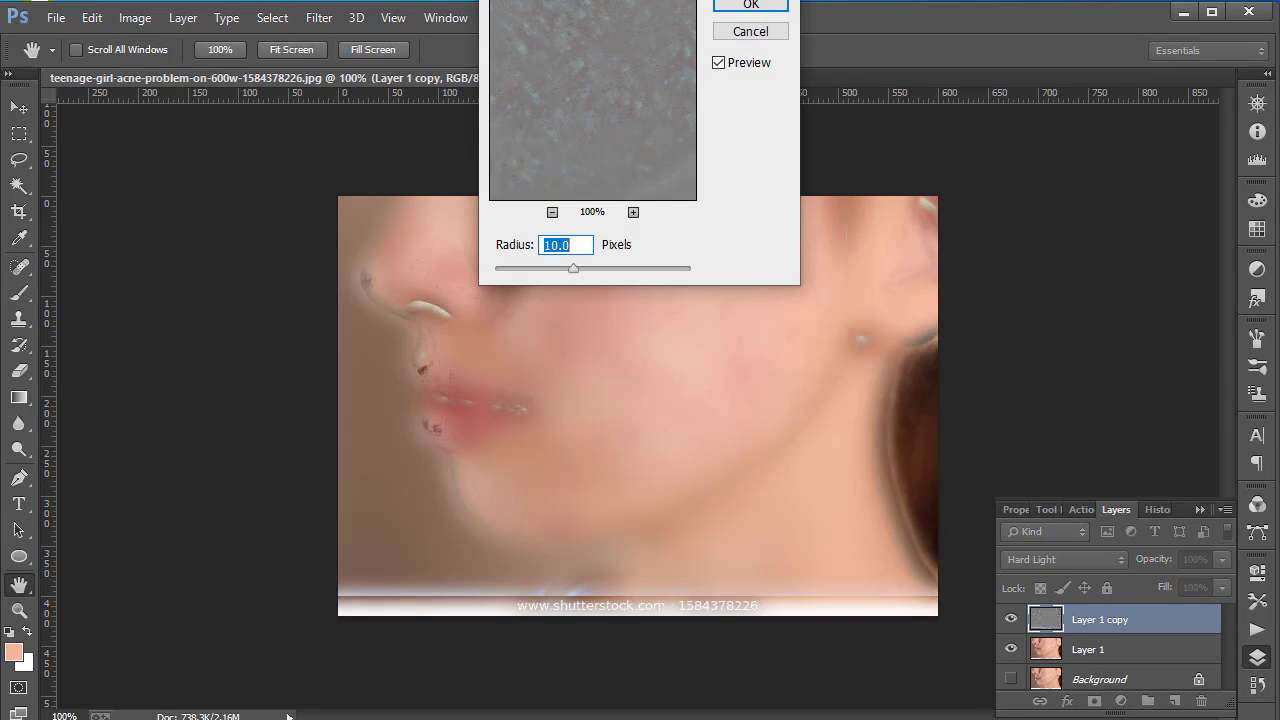
left_click_drag(655, 3, 1104, 93)
mouse_move(1003, 385)
left_mouse_down()
mouse_move(956, 387)
mouse_move(1012, 385)
left_mouse_up()
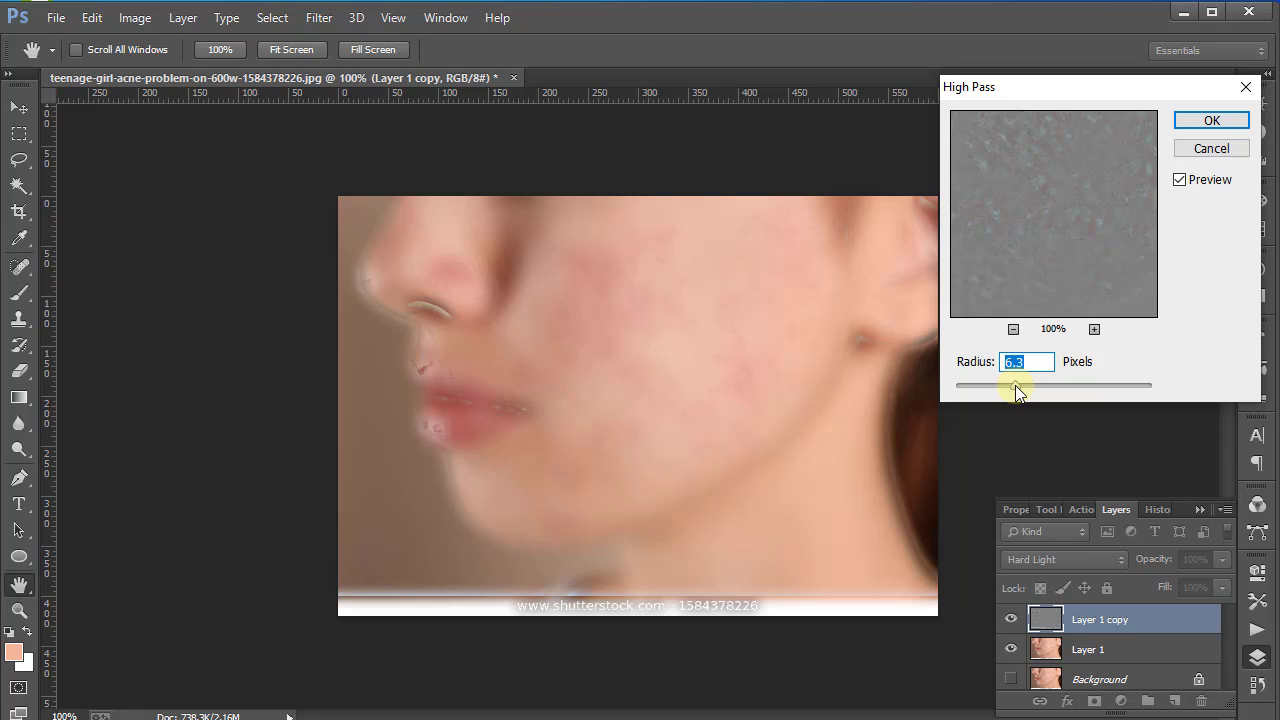
left_click(1210, 117)
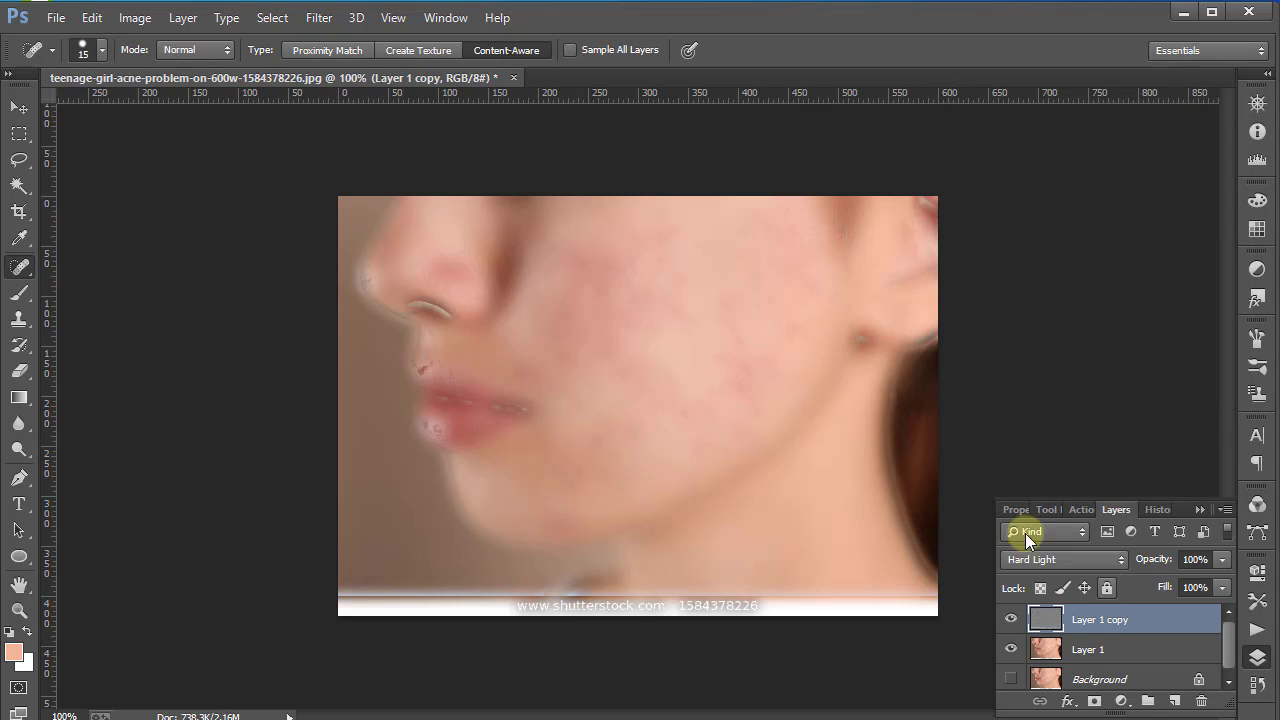
Apply a Gaussian Blur with a 1.8 pixel radius to Layer 1 copy
left_click(322, 26)
mouse_move(531, 257)
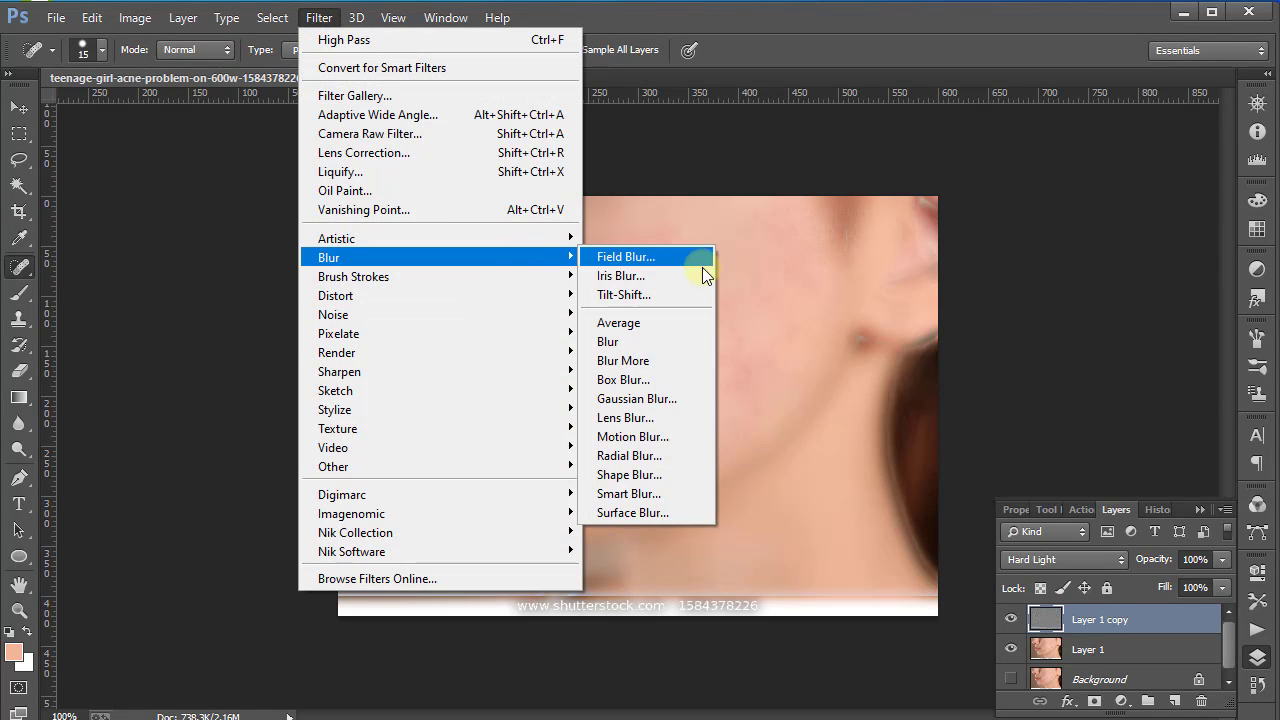
left_click(653, 400)
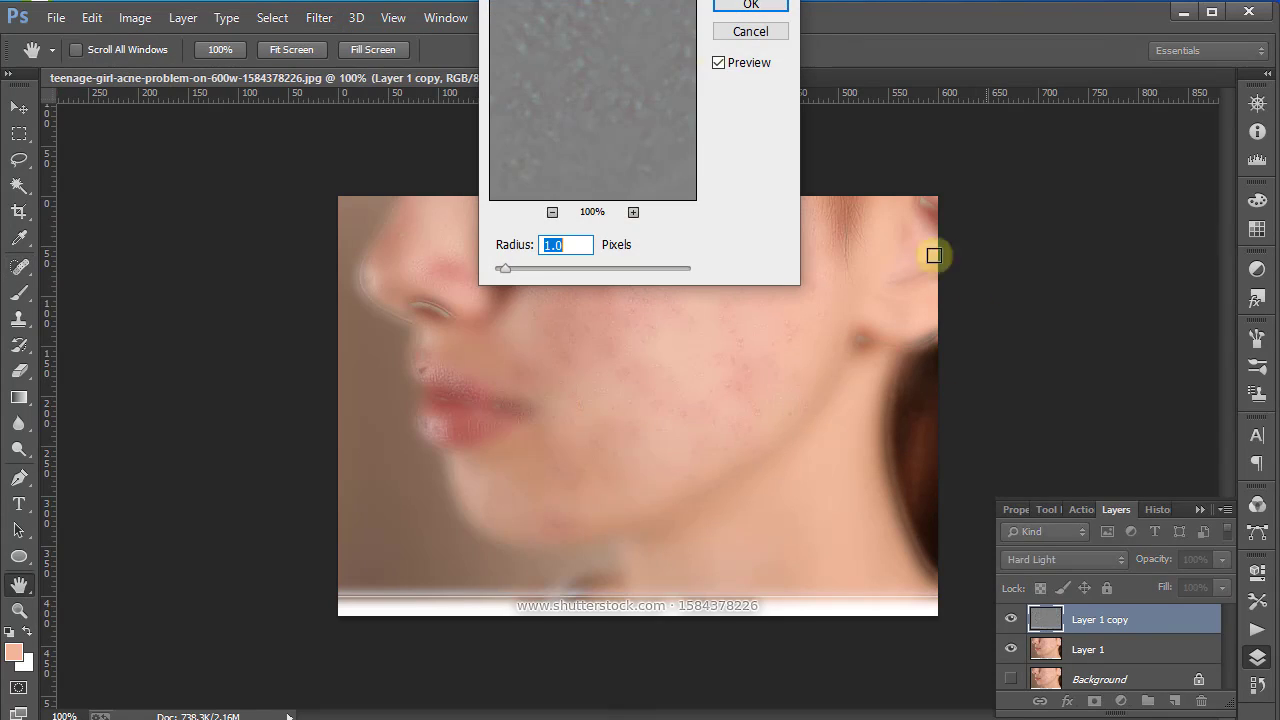
left_click_drag(640, 3, 1040, 95)
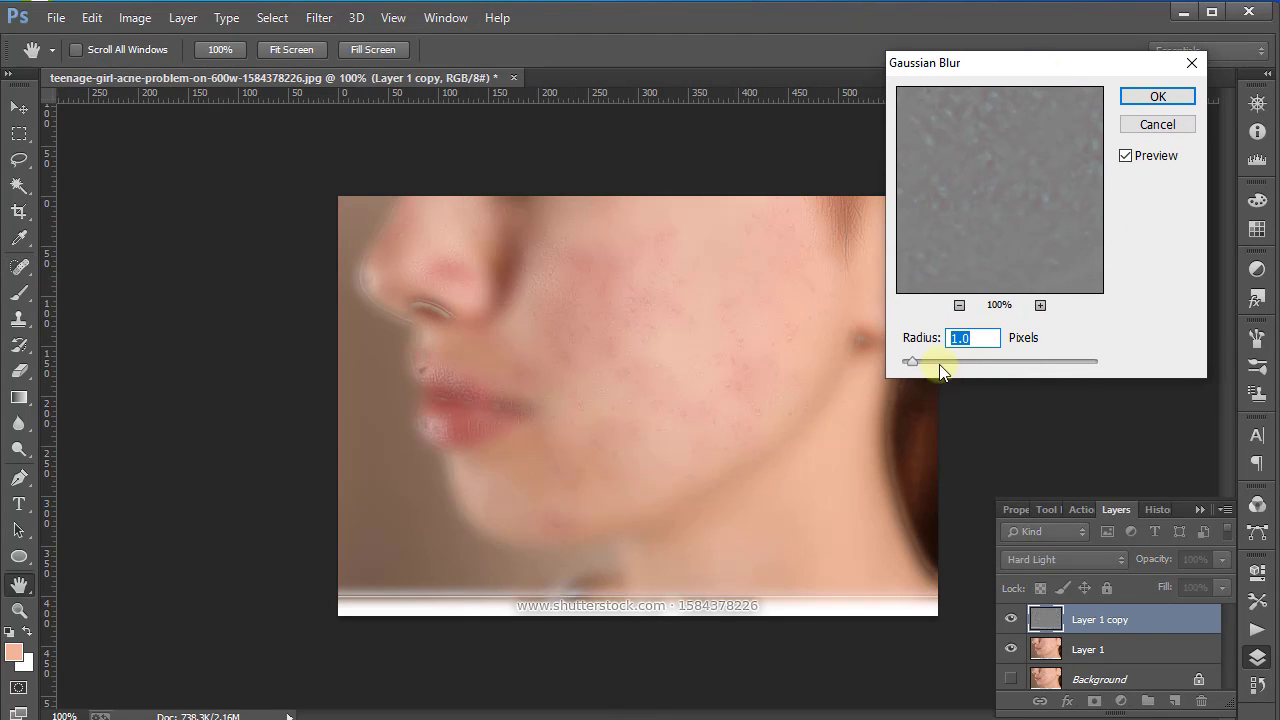
left_click_drag(929, 361, 920, 357)
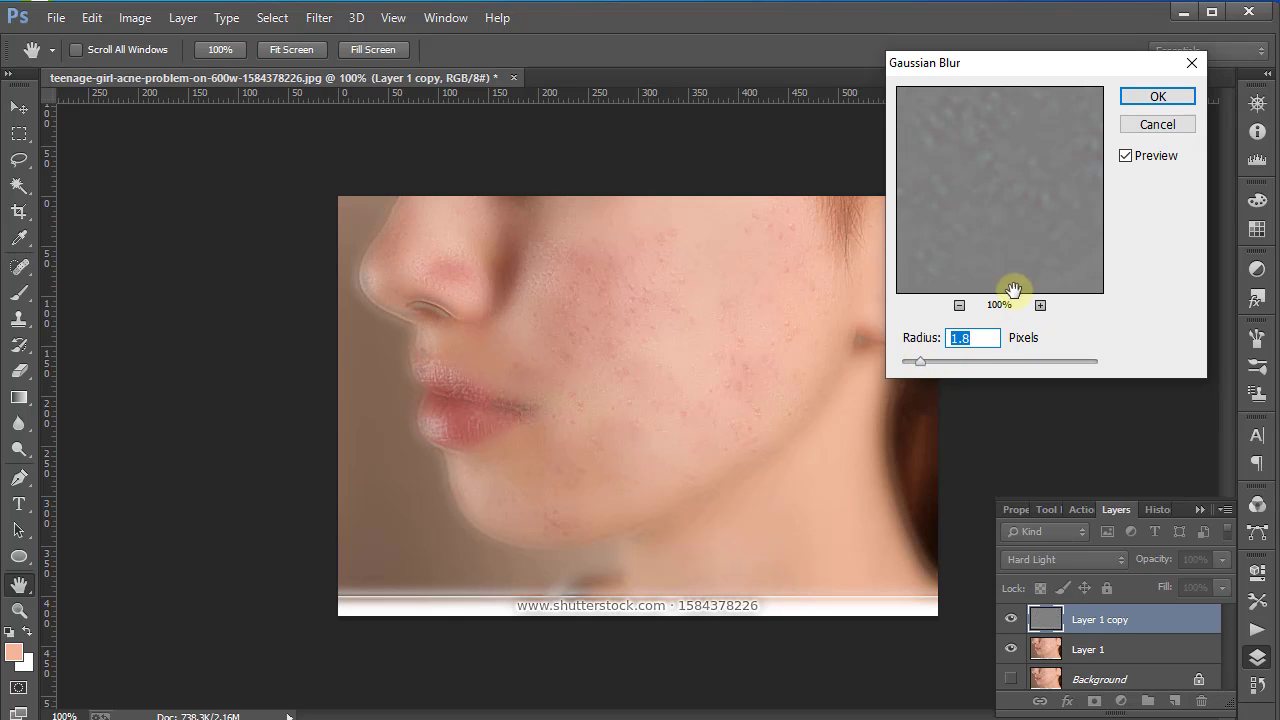
left_click(1157, 97)
key("j")
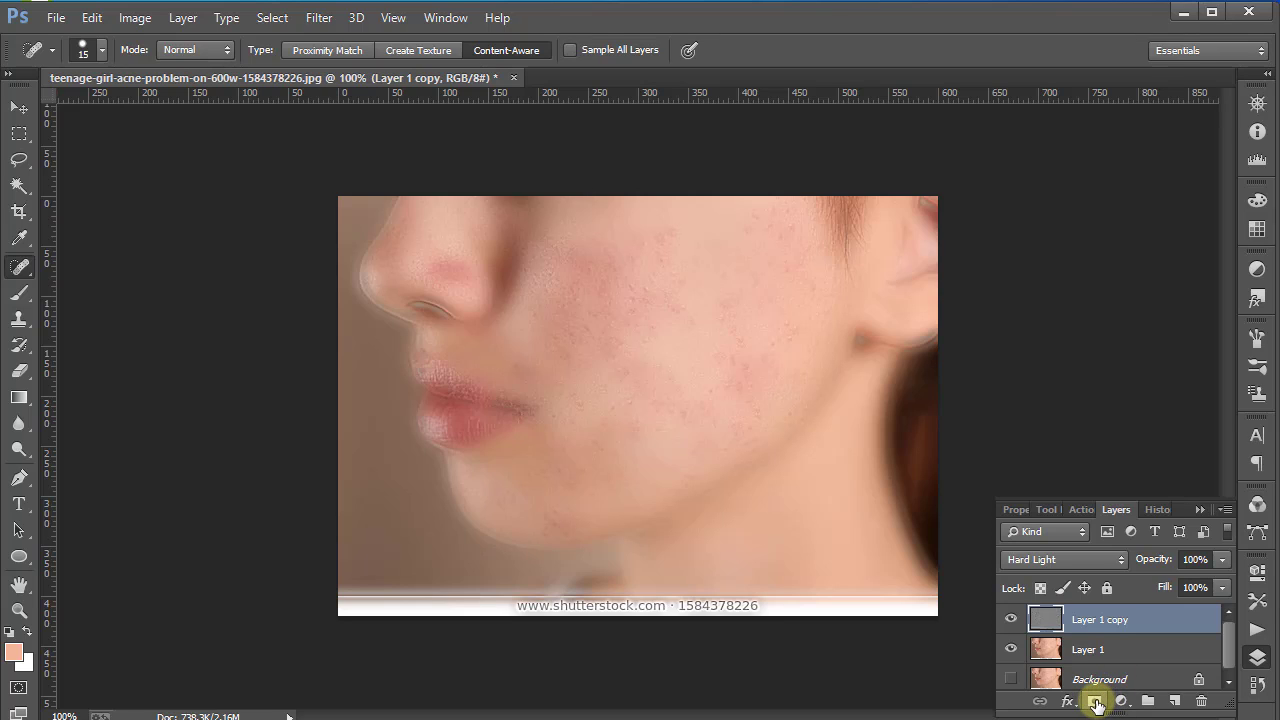
Add a layer mask to Layer 1 copy and fill it with black
left_click(1096, 703)
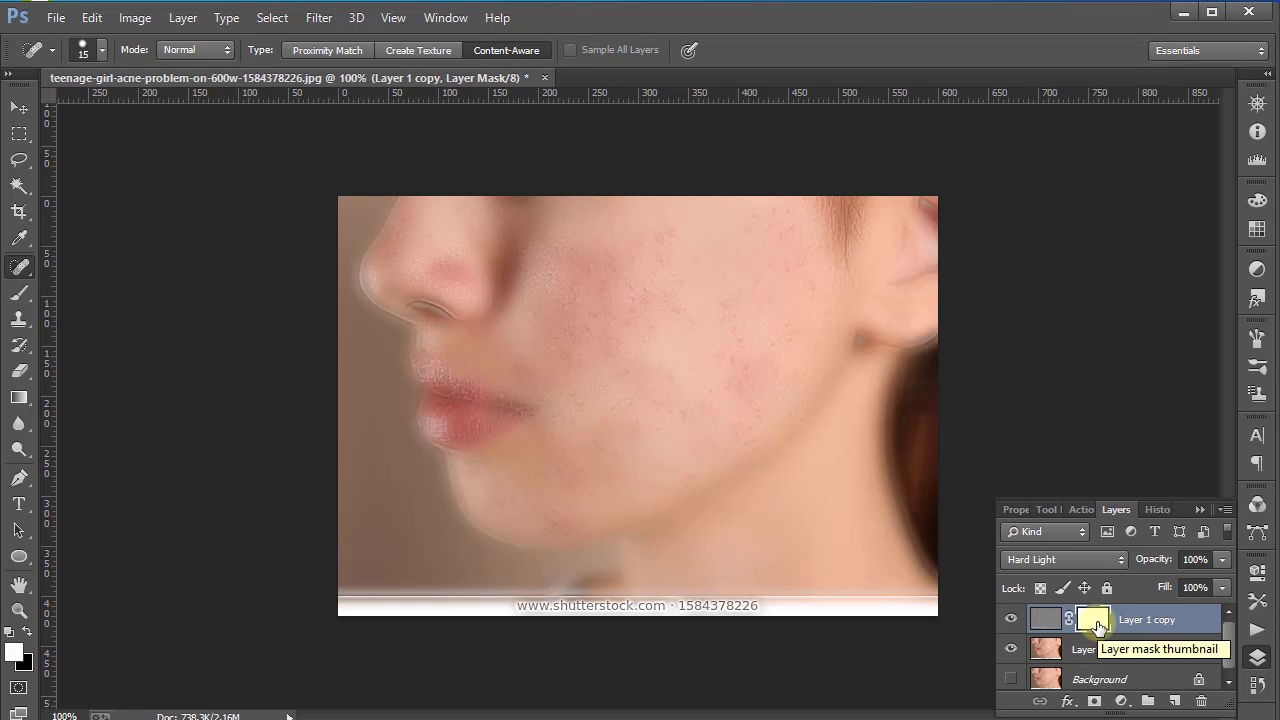
left_click(15, 652)
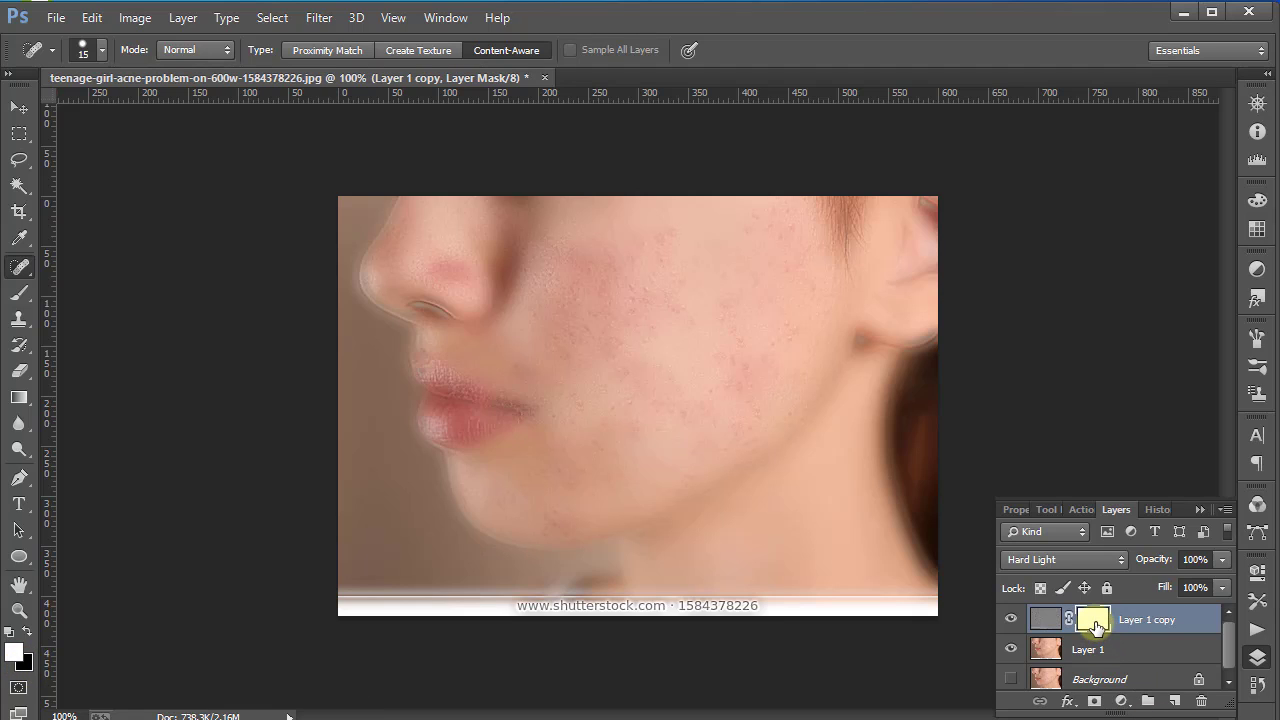
key("ctrl+BackSpace")
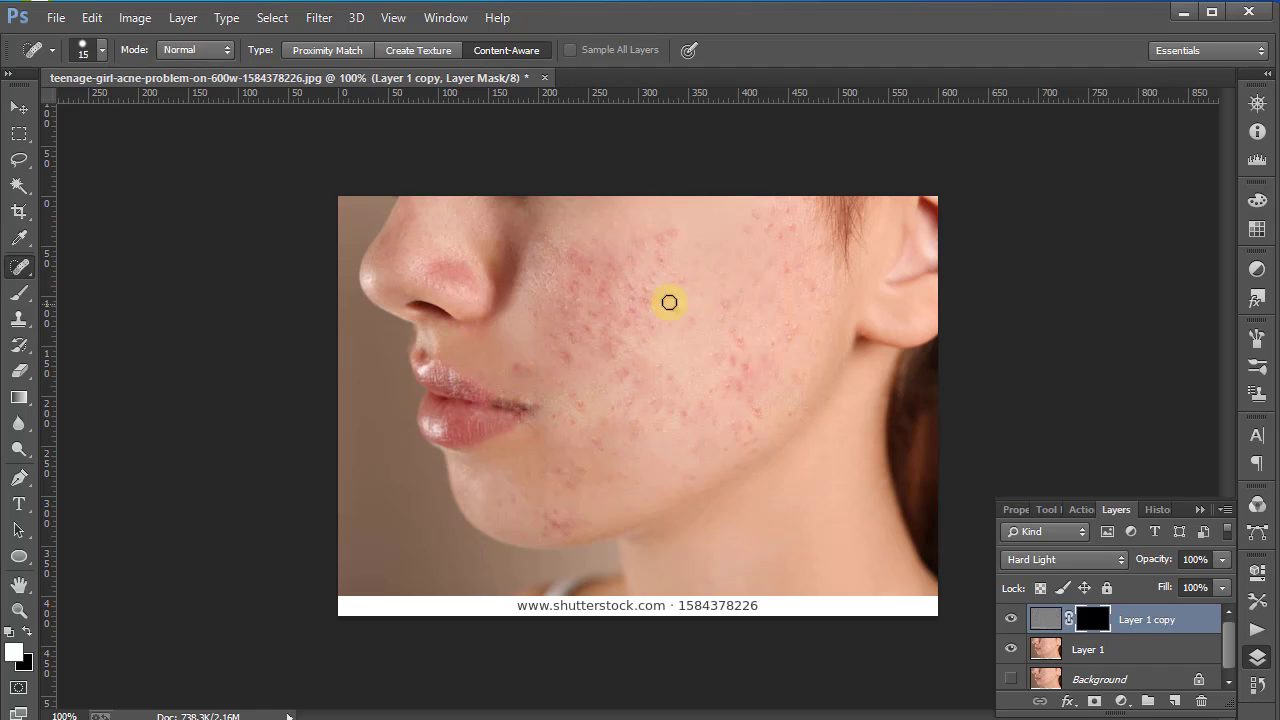
Set the Brush tool's opacity and flow to 89% and paint a first white dab on the mask over the middle of the cheek
left_click(19, 293)
left_click(419, 50)
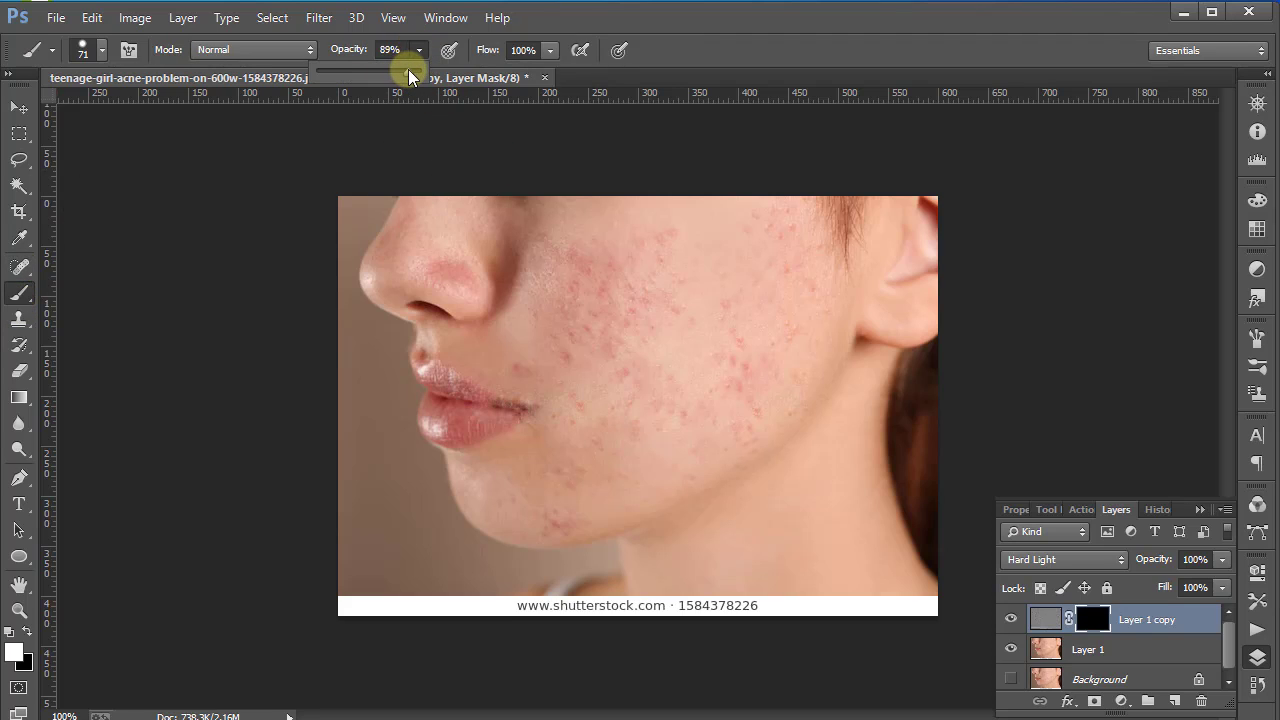
left_click(549, 50)
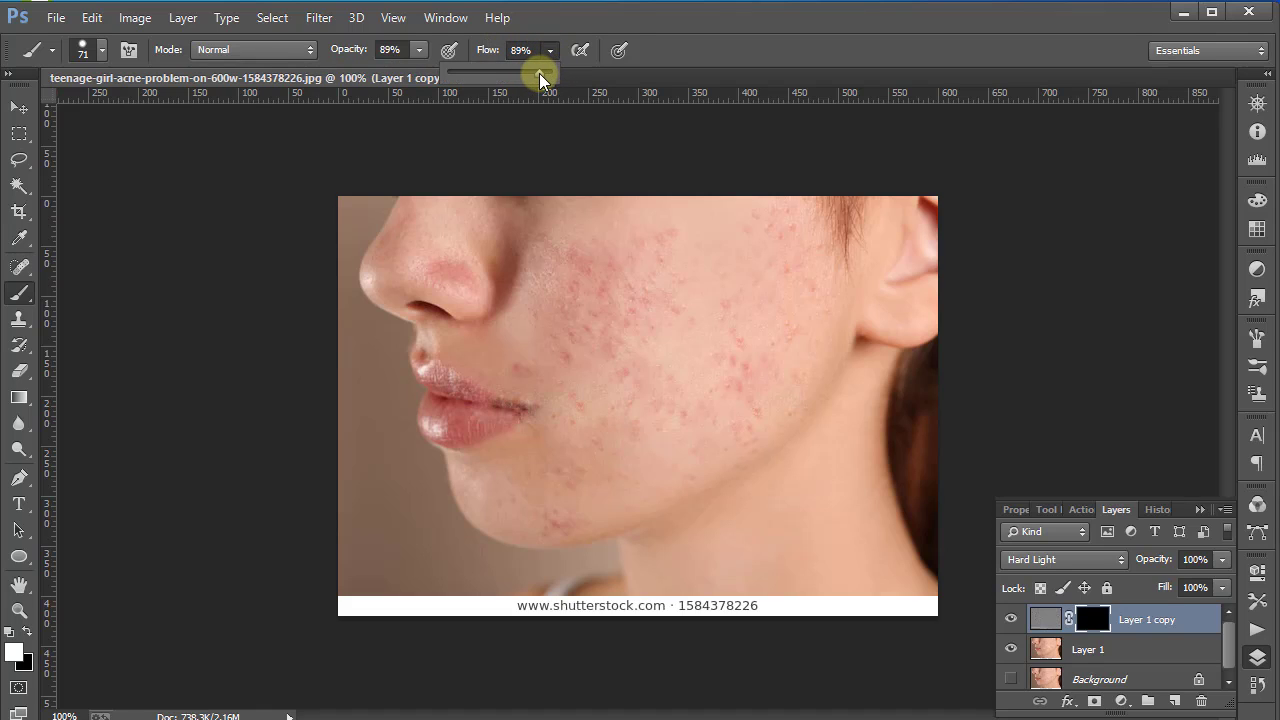
left_click(611, 17)
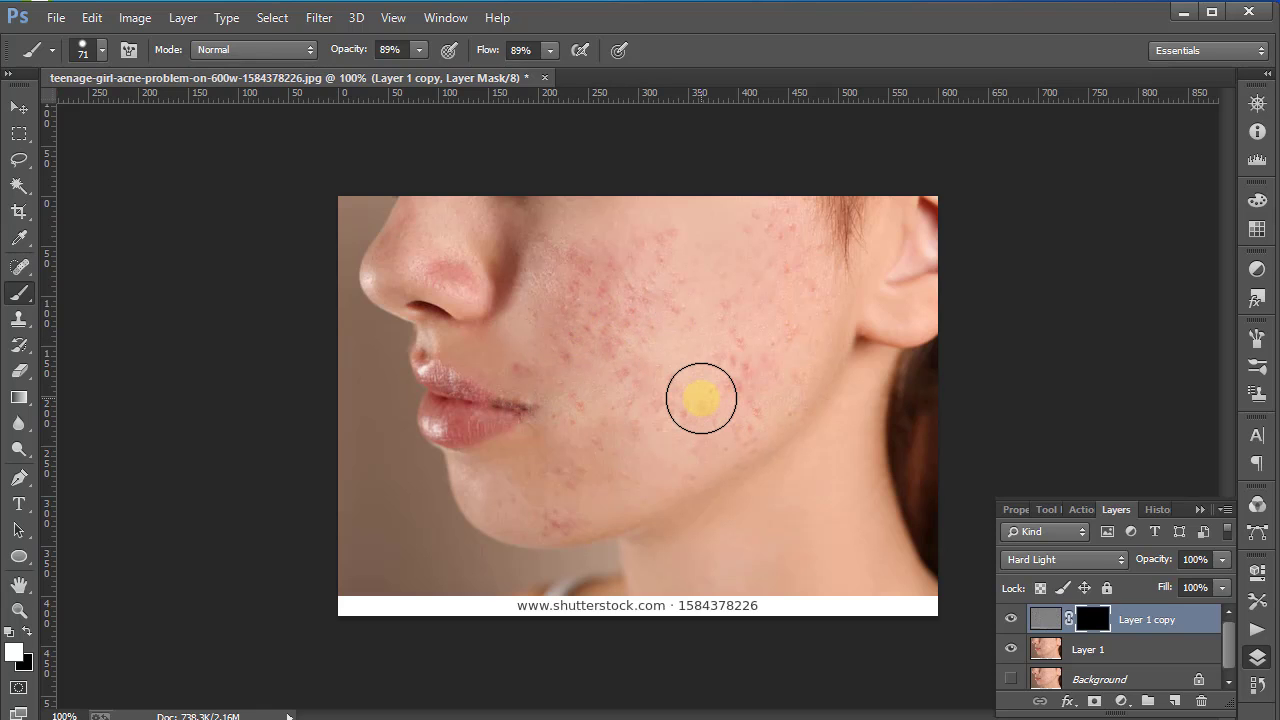
key("ctrl+plus")
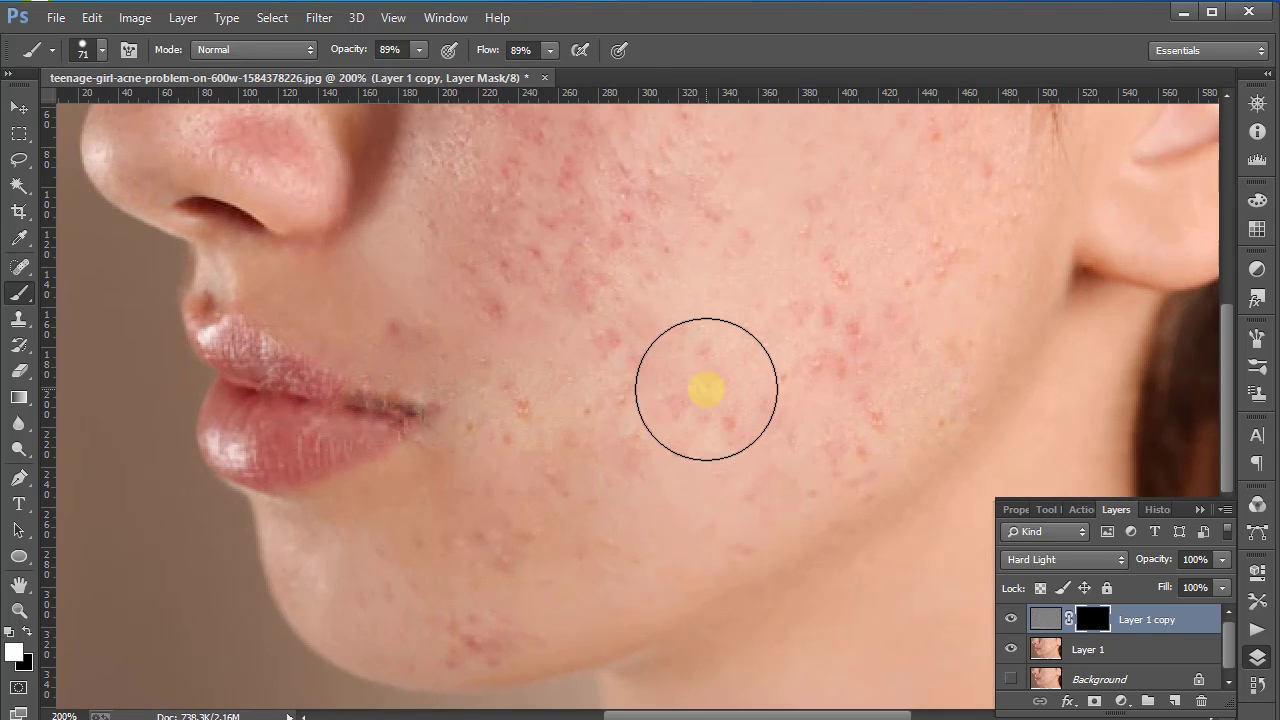
scroll(702, 387, "up", 2)
scroll(693, 388, "up", 3)
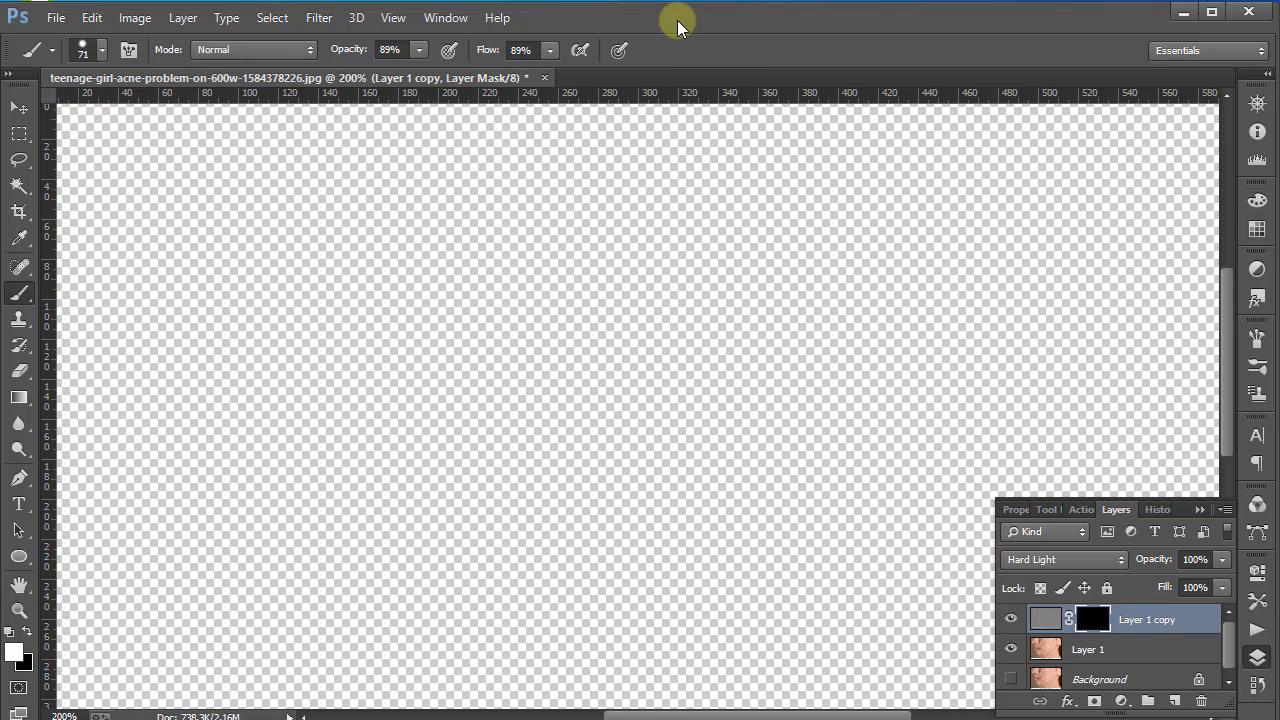
left_click(693, 404)
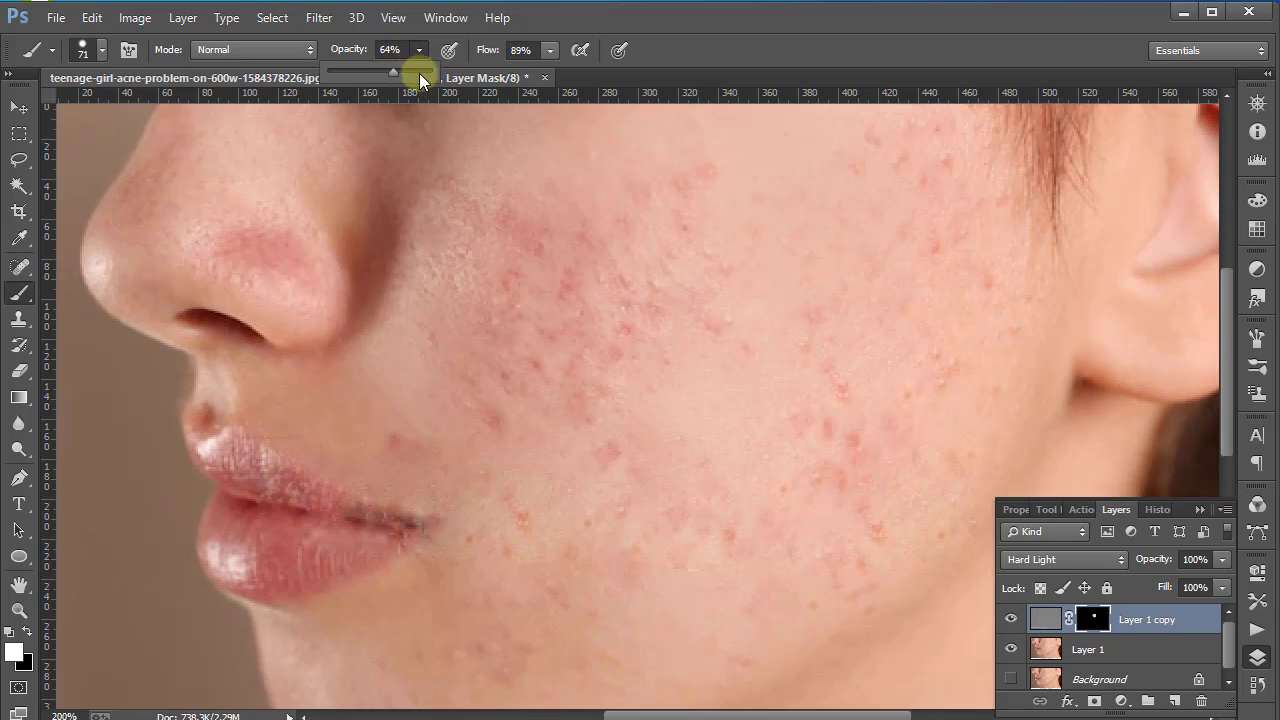
Set the brush to 64% opacity, 67% flow and a size of 41 px
left_click(550, 50)
left_click_drag(553, 72, 527, 72)
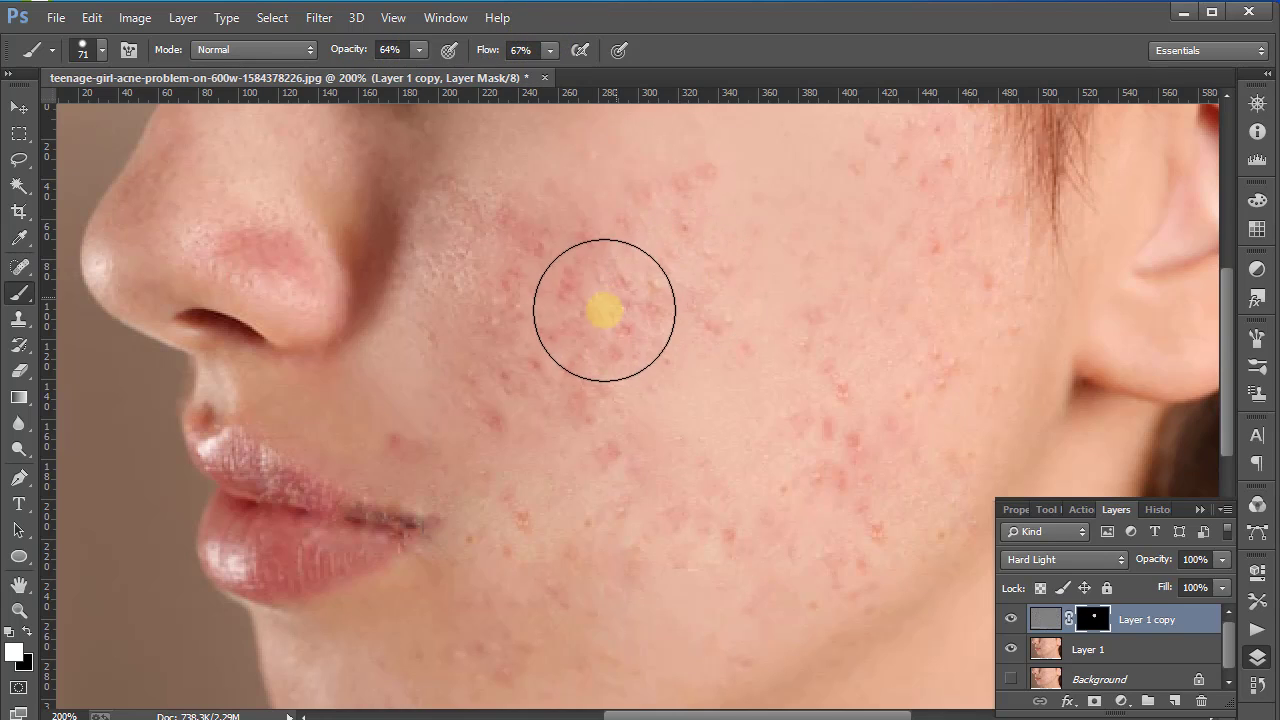
right_click(668, 310)
left_click(786, 352)
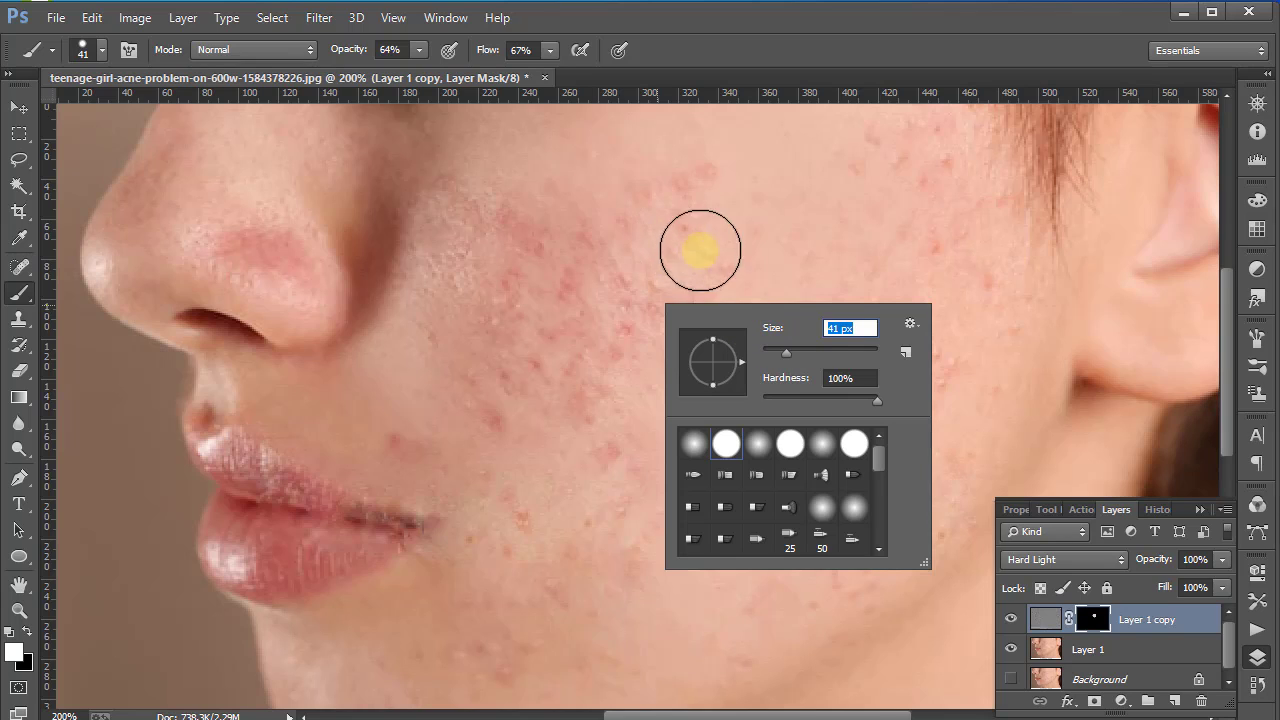
key("Return")
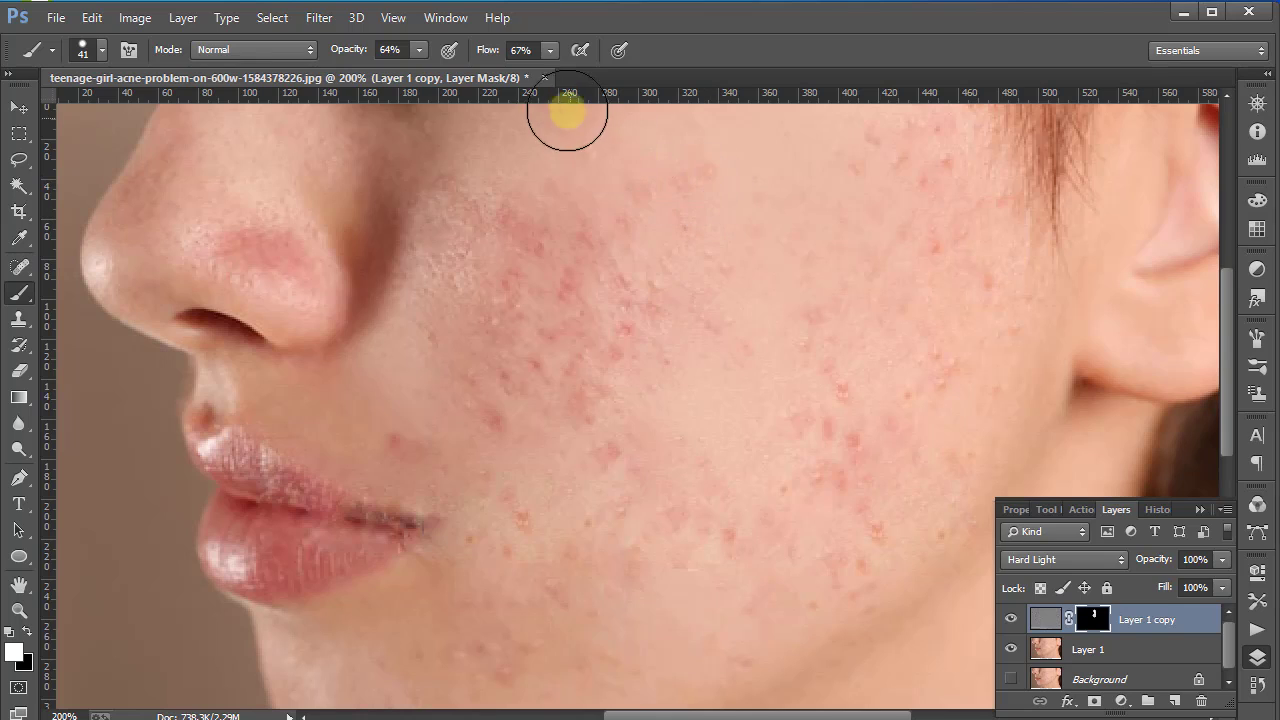
Set the brush to 89% opacity and 92% flow and paint white on the mask over the central, outer and upper cheek acne
left_click(421, 52)
left_click_drag(432, 71, 454, 72)
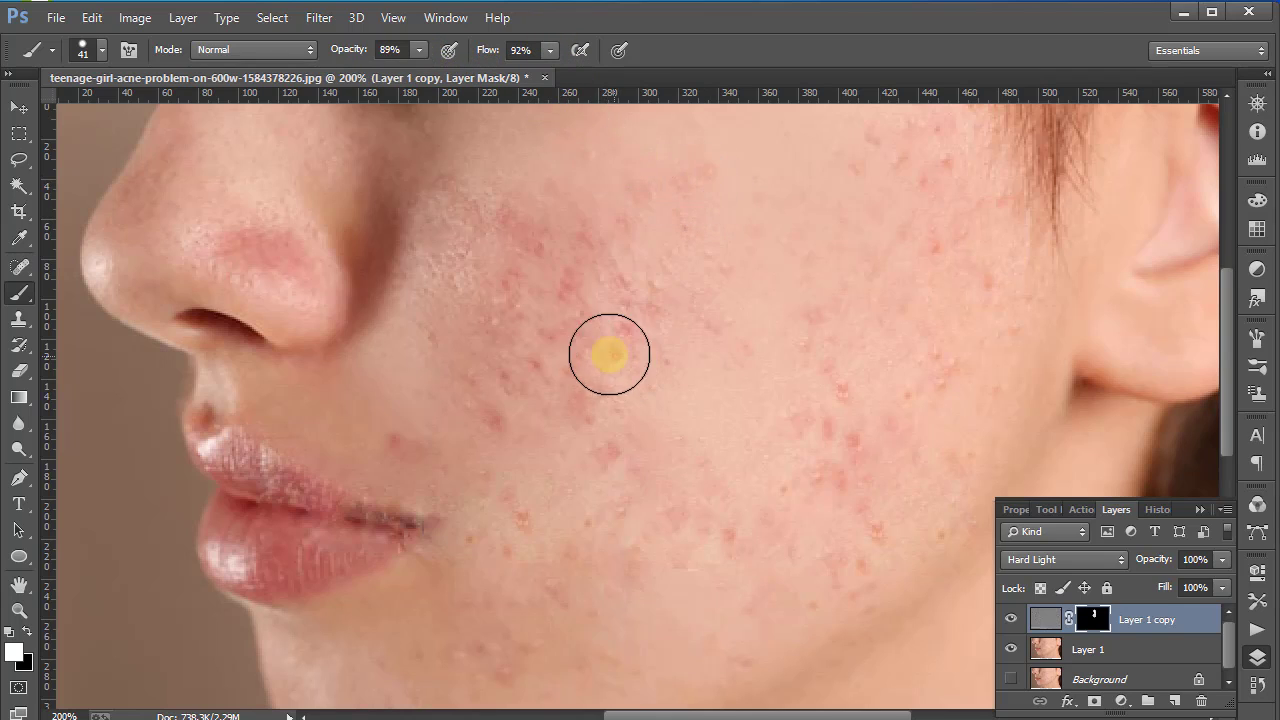
mouse_move(609, 354)
left_mouse_down()
mouse_move(571, 286)
mouse_move(571, 414)
mouse_move(629, 451)
mouse_move(504, 326)
mouse_move(489, 349)
mouse_move(531, 434)
mouse_move(506, 217)
mouse_move(530, 208)
mouse_move(623, 334)
mouse_move(666, 354)
mouse_move(611, 323)
mouse_move(665, 353)
mouse_move(752, 362)
mouse_move(831, 343)
mouse_move(803, 486)
mouse_move(791, 451)
mouse_move(841, 513)
mouse_move(700, 540)
mouse_move(740, 529)
mouse_move(691, 514)
mouse_move(545, 518)
mouse_move(483, 457)
mouse_move(543, 594)
mouse_move(486, 471)
mouse_move(382, 421)
mouse_move(486, 457)
mouse_move(443, 423)
mouse_move(902, 370)
left_mouse_up()
mouse_move(799, 341)
left_mouse_down()
mouse_move(841, 357)
mouse_move(776, 490)
mouse_move(851, 499)
mouse_move(909, 429)
mouse_move(878, 508)
mouse_move(832, 555)
mouse_move(813, 552)
mouse_move(858, 402)
mouse_move(715, 507)
mouse_move(523, 526)
mouse_move(634, 512)
mouse_move(746, 474)
mouse_move(924, 365)
mouse_move(962, 361)
mouse_move(939, 367)
mouse_move(947, 347)
mouse_move(801, 396)
mouse_move(927, 367)
mouse_move(930, 391)
mouse_move(951, 363)
mouse_move(945, 345)
mouse_move(814, 385)
mouse_move(851, 392)
mouse_move(847, 410)
mouse_move(768, 347)
mouse_move(743, 223)
mouse_move(670, 347)
mouse_move(614, 299)
mouse_move(586, 338)
mouse_move(649, 374)
mouse_move(667, 325)
mouse_move(615, 432)
mouse_move(875, 354)
left_mouse_up()
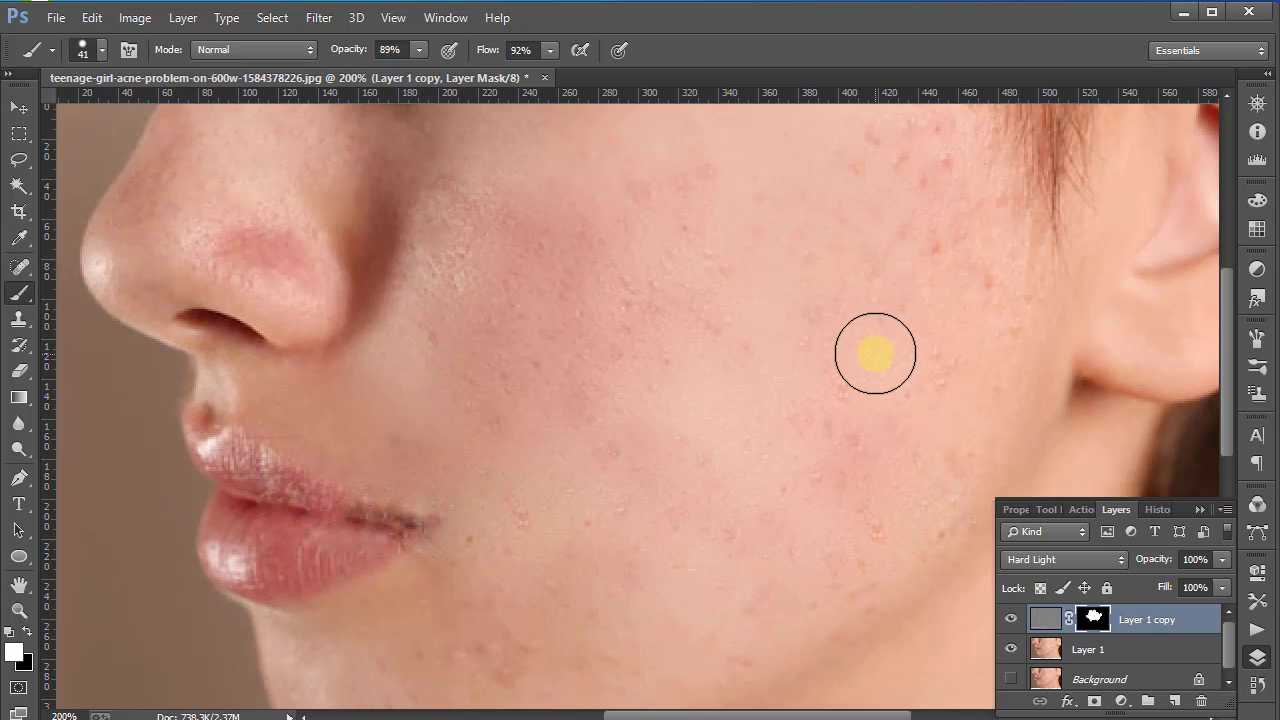
left_click_drag(895, 282, 757, 474)
mouse_move(798, 352)
left_mouse_down()
mouse_move(775, 327)
mouse_move(725, 345)
mouse_move(795, 329)
mouse_move(814, 433)
mouse_move(864, 420)
left_mouse_up()
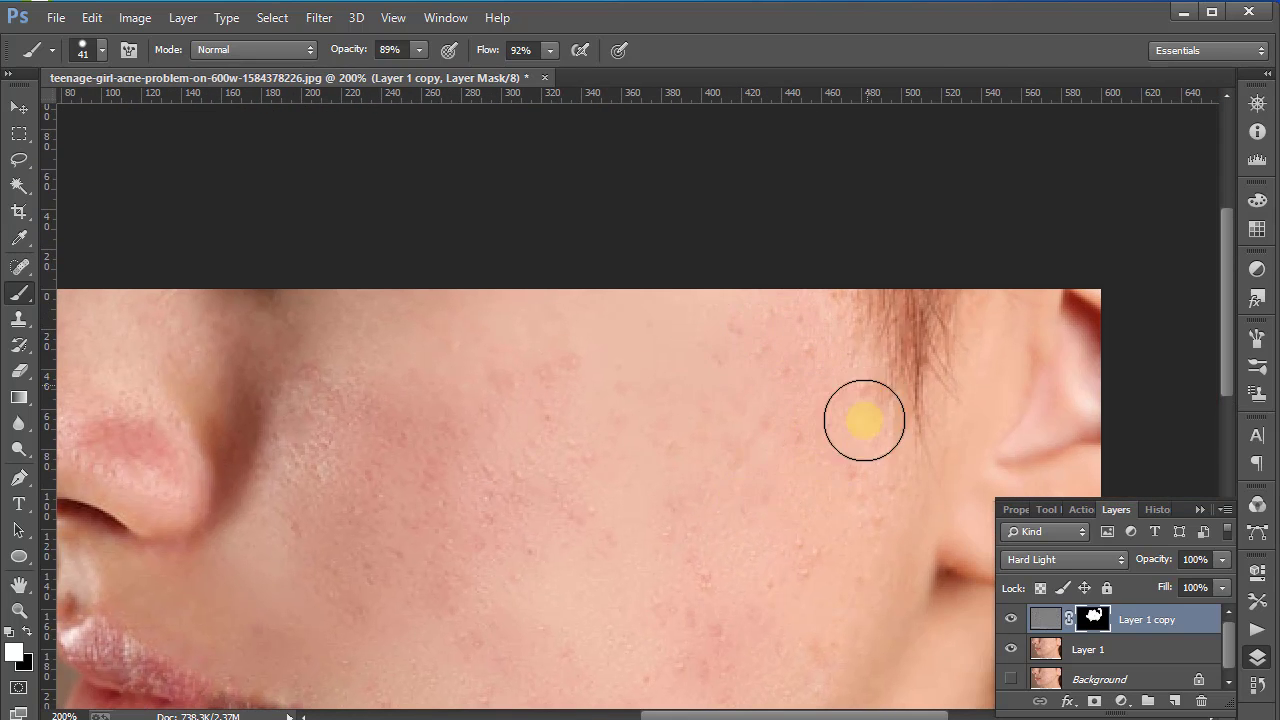
left_click_drag(685, 555, 769, 574)
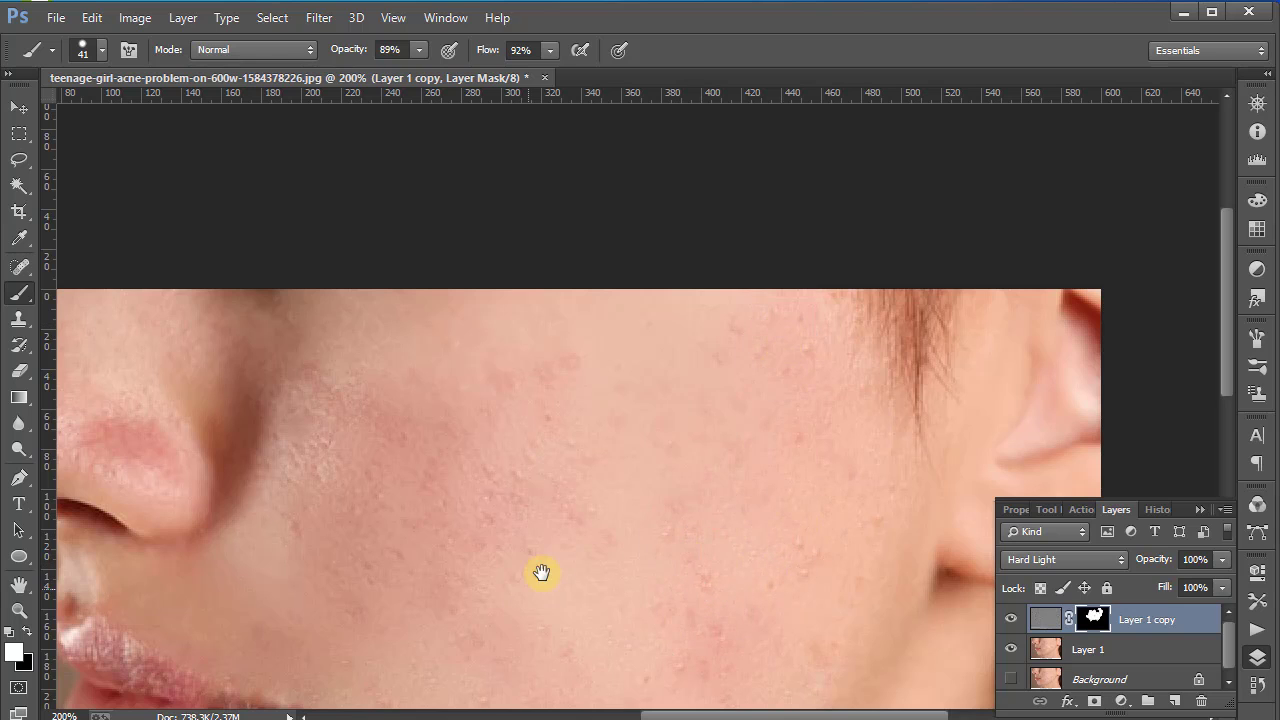
Paint white on the mask over the remaining acne on the lower cheek, along the jaw and on the chin
mouse_move(540, 571)
left_mouse_down()
mouse_move(590, 443)
mouse_move(648, 380)
left_mouse_up()
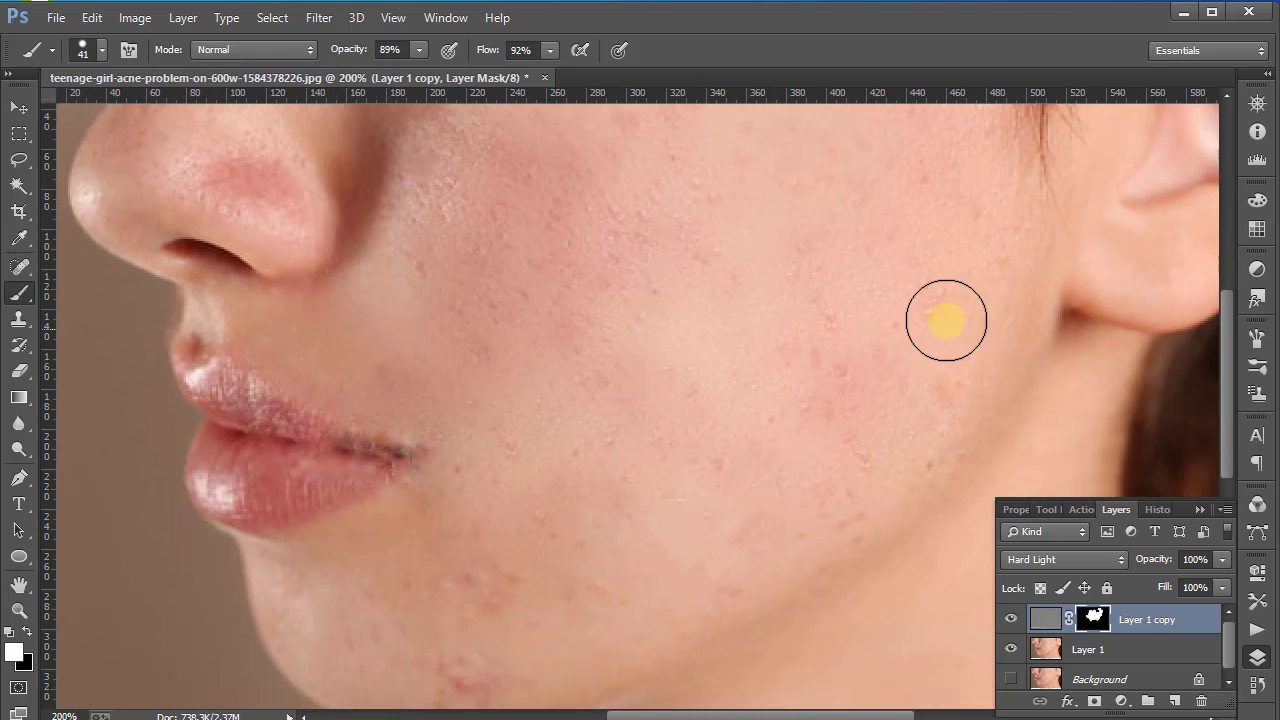
mouse_move(946, 320)
left_mouse_down()
mouse_move(846, 360)
mouse_move(846, 431)
mouse_move(931, 357)
mouse_move(803, 498)
mouse_move(791, 377)
mouse_move(878, 376)
left_mouse_up()
mouse_move(603, 461)
left_mouse_down()
mouse_move(542, 503)
mouse_move(580, 469)
mouse_move(628, 463)
mouse_move(532, 524)
mouse_move(527, 556)
mouse_move(621, 537)
mouse_move(578, 565)
mouse_move(501, 556)
mouse_move(612, 503)
mouse_move(709, 385)
mouse_move(520, 436)
mouse_move(567, 391)
mouse_move(568, 339)
mouse_move(785, 305)
mouse_move(656, 453)
mouse_move(848, 376)
mouse_move(939, 270)
mouse_move(822, 379)
mouse_move(782, 471)
left_mouse_up()
mouse_move(651, 277)
left_mouse_down()
mouse_move(586, 330)
mouse_move(655, 238)
mouse_move(593, 283)
mouse_move(667, 235)
mouse_move(713, 312)
mouse_move(801, 392)
mouse_move(897, 334)
left_mouse_up()
mouse_move(622, 426)
left_mouse_down()
mouse_move(680, 328)
mouse_move(652, 137)
mouse_move(609, 214)
left_mouse_up()
mouse_move(410, 523)
left_mouse_down()
mouse_move(416, 586)
mouse_move(394, 560)
mouse_move(466, 529)
mouse_move(514, 394)
mouse_move(728, 370)
mouse_move(708, 377)
left_mouse_up()
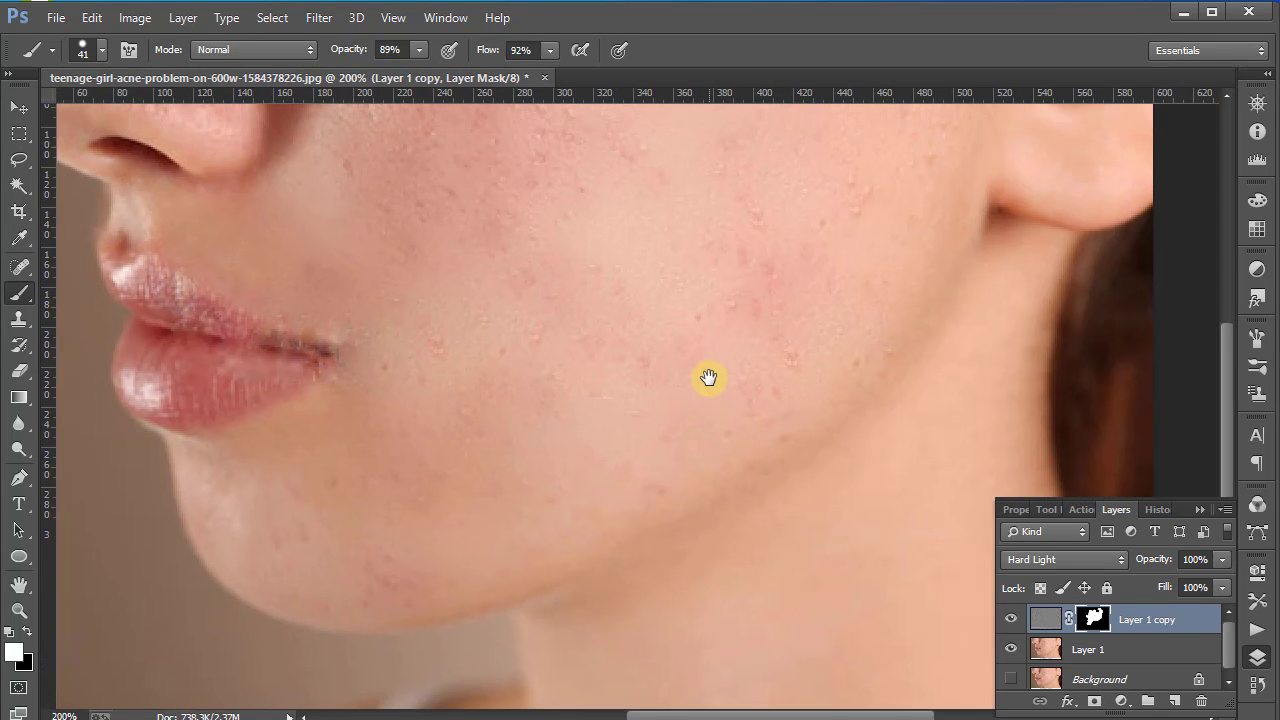
Merge Layer 1 and Layer 1 copy into a single layer
left_click(1131, 653)
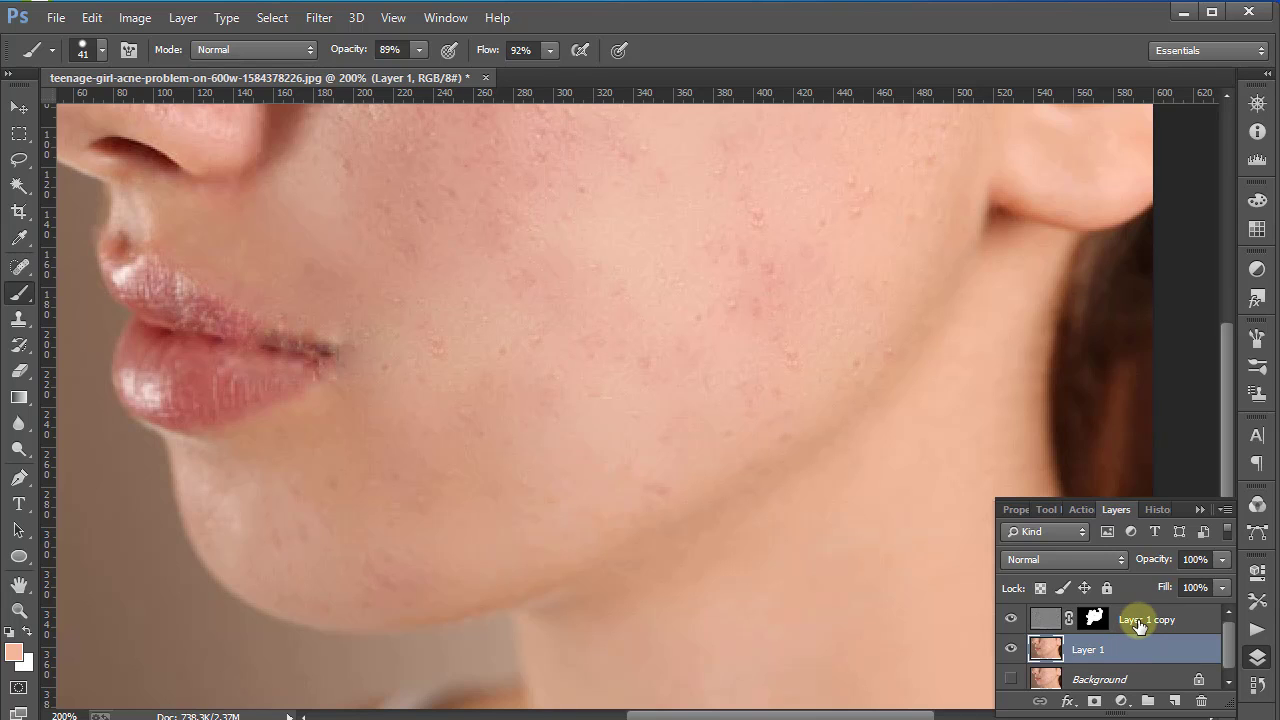
left_click(1138, 622, "shift")
right_click(1140, 622)
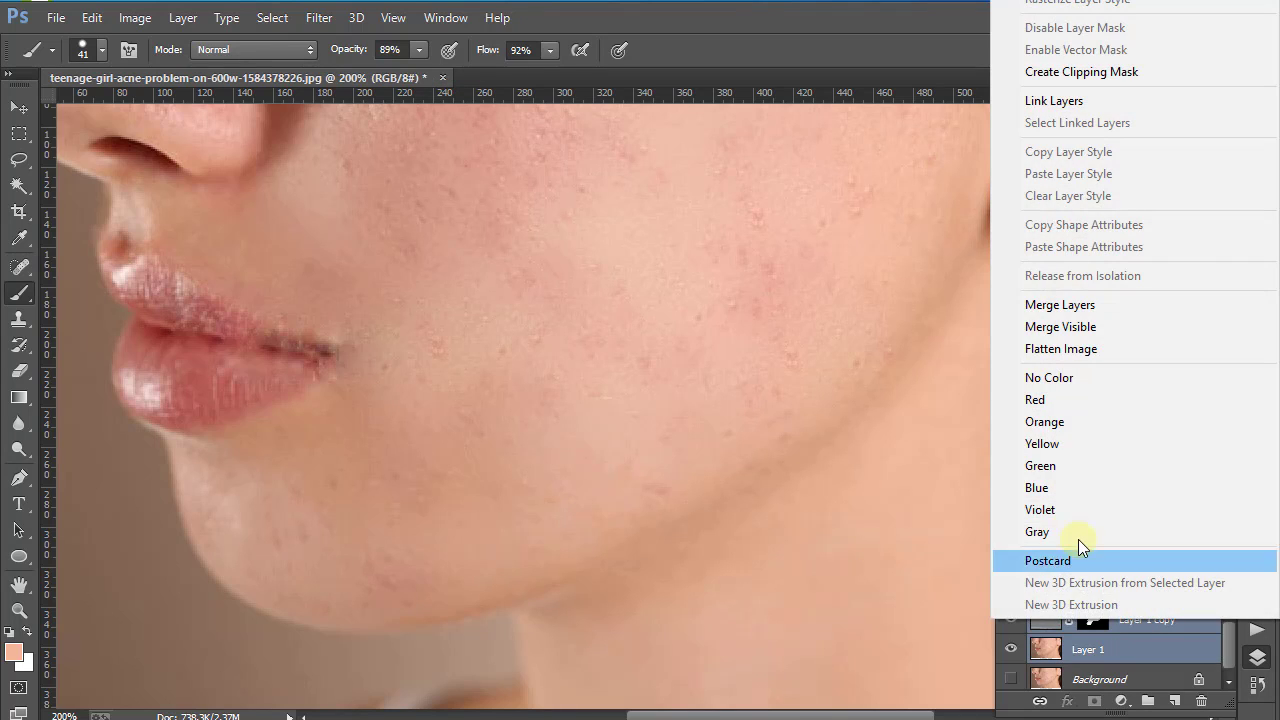
left_click(1118, 307)
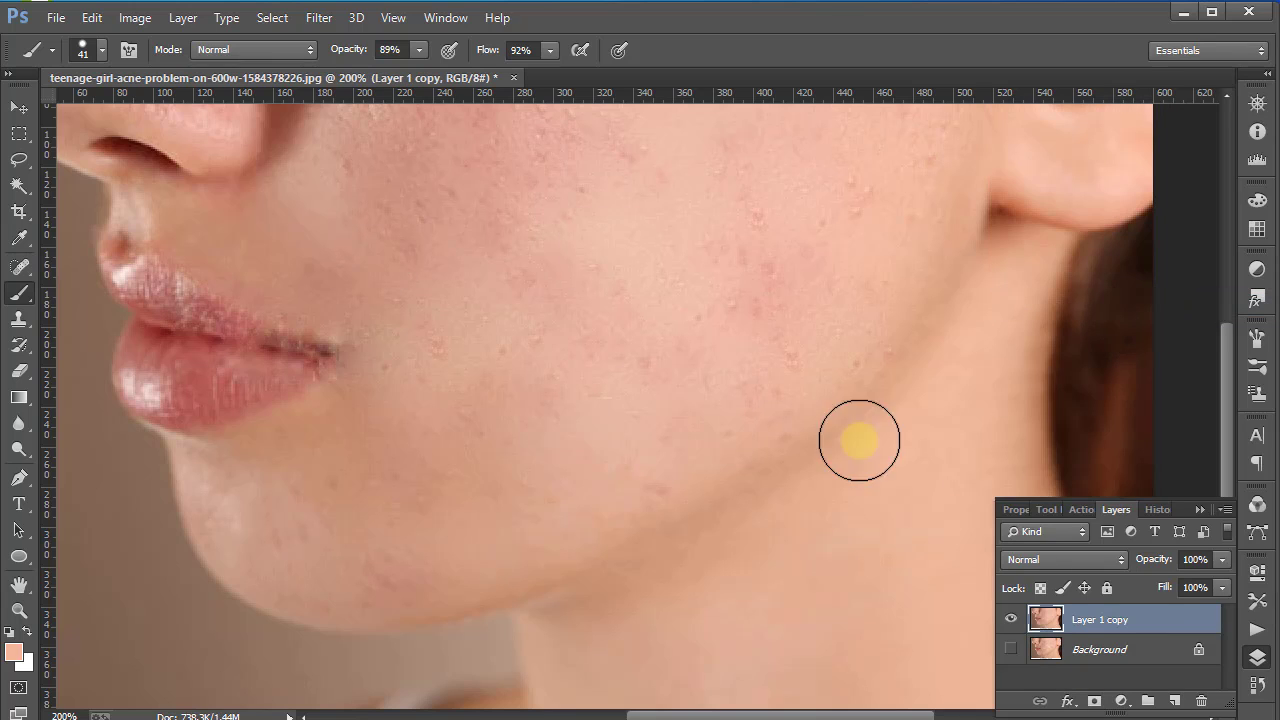
Hide Layer 1 copy and show the Background layer to compare the original skin with the retouched version
key("ctrl+minus")
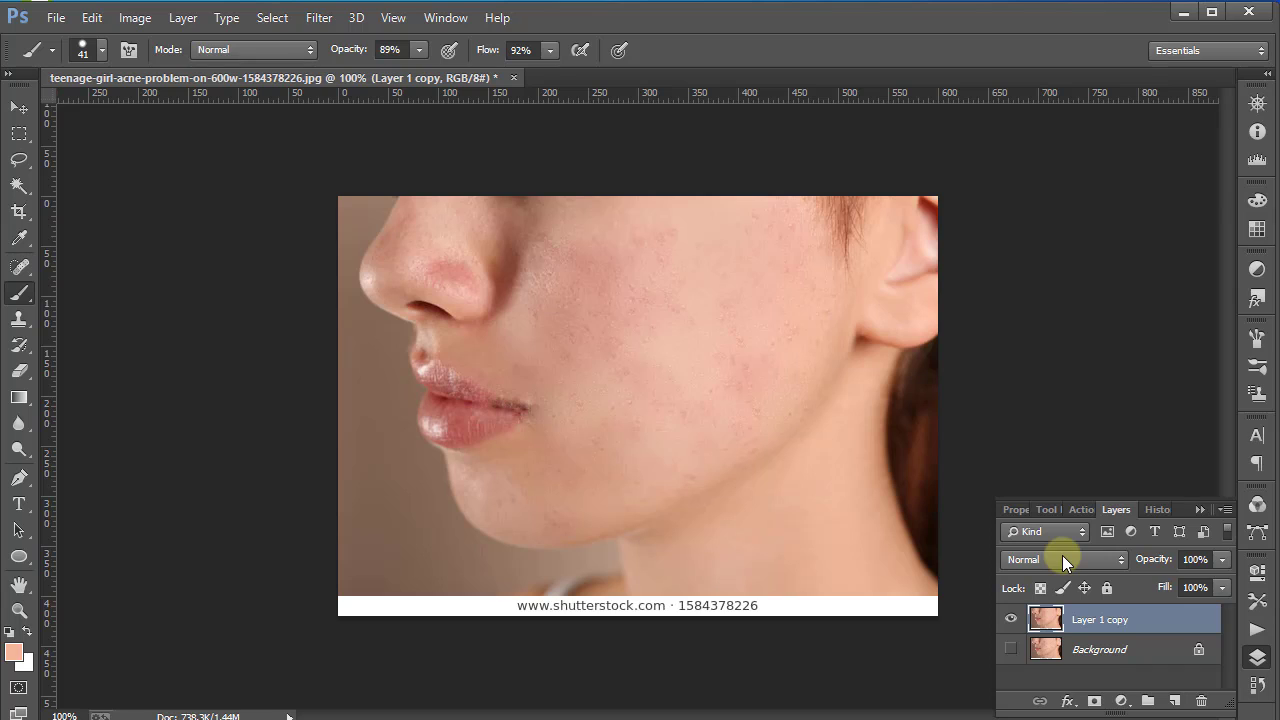
left_click(1012, 620)
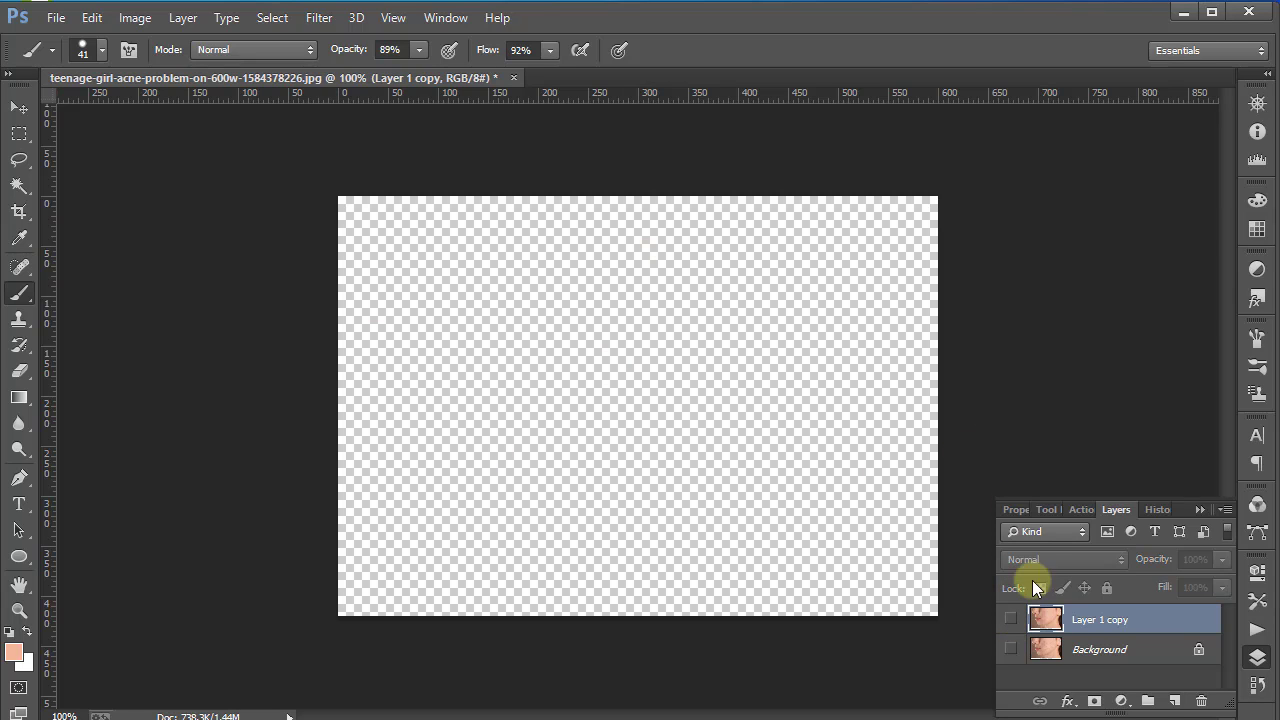
left_click(1060, 650)
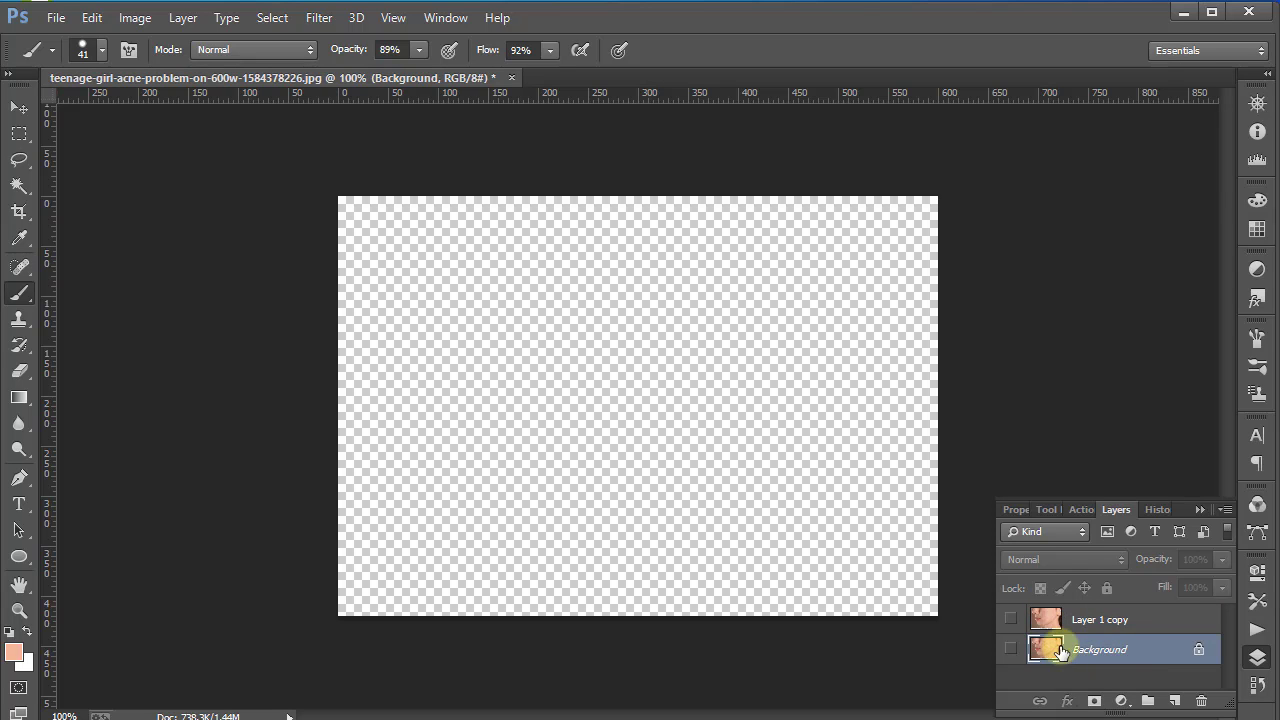
left_click(1010, 650)
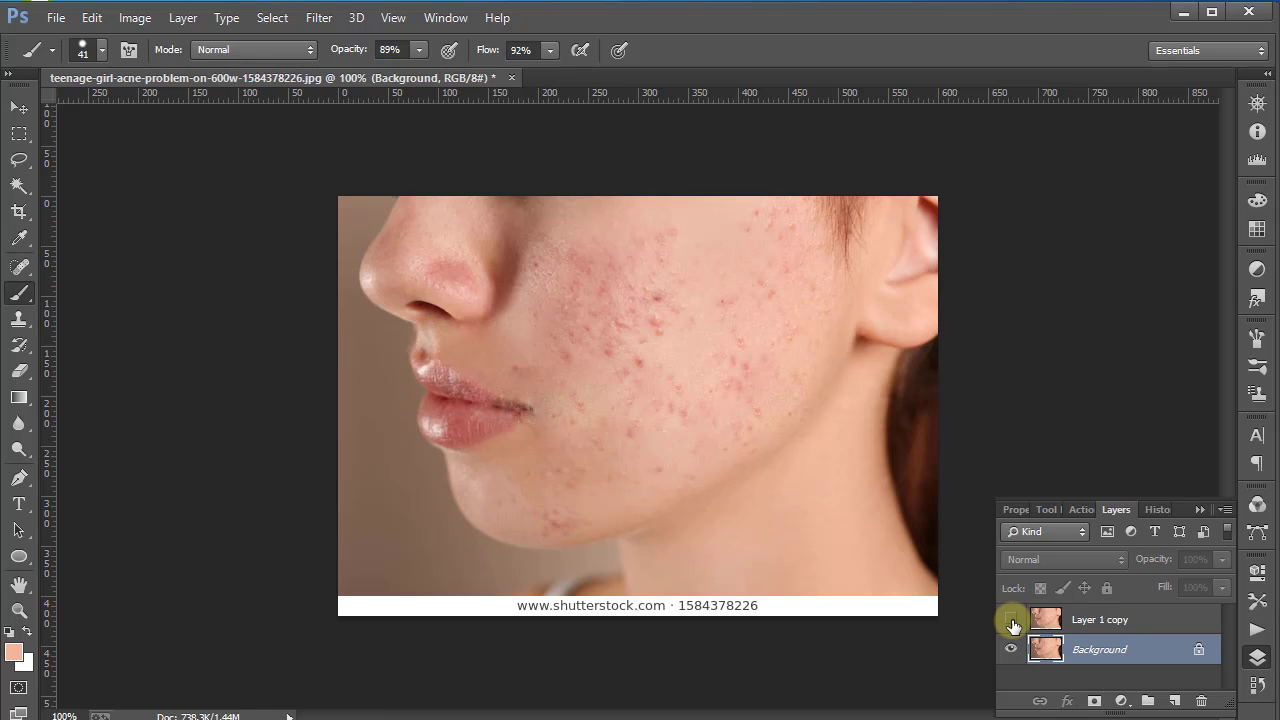
key("ctrl+minus")
key("ctrl+minus")
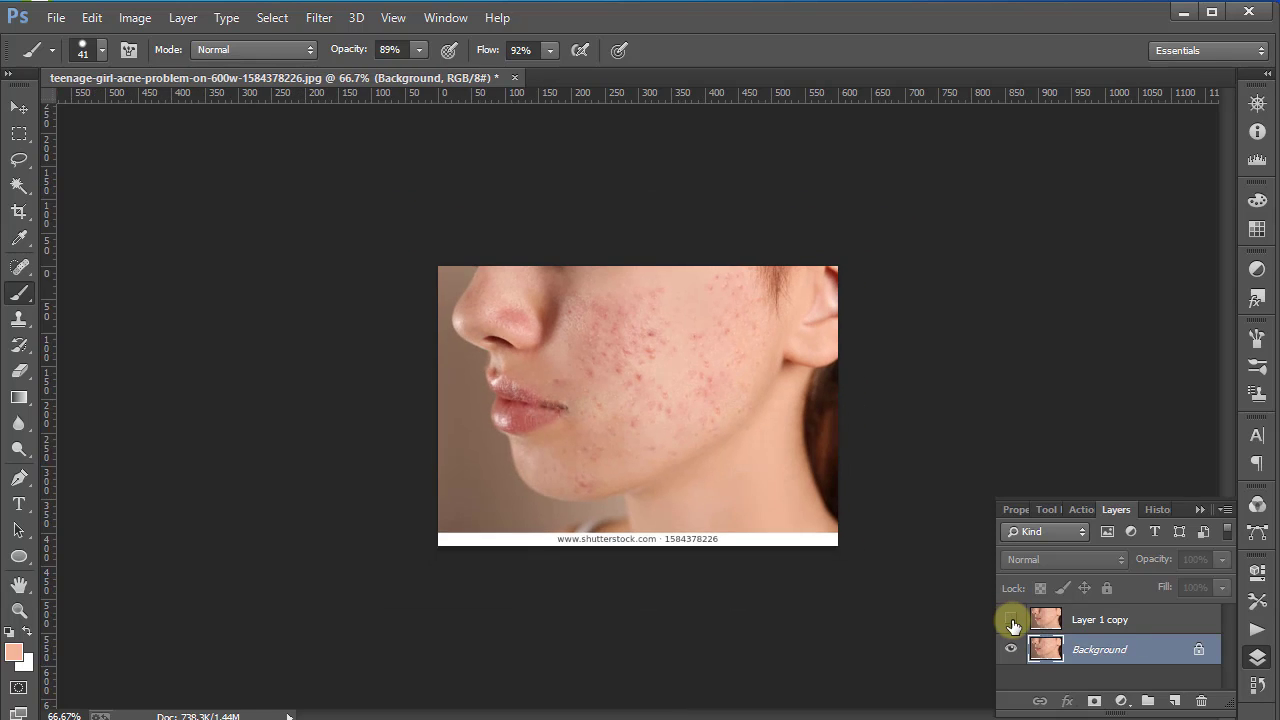
key("ctrl+plus")
key("ctrl+plus")
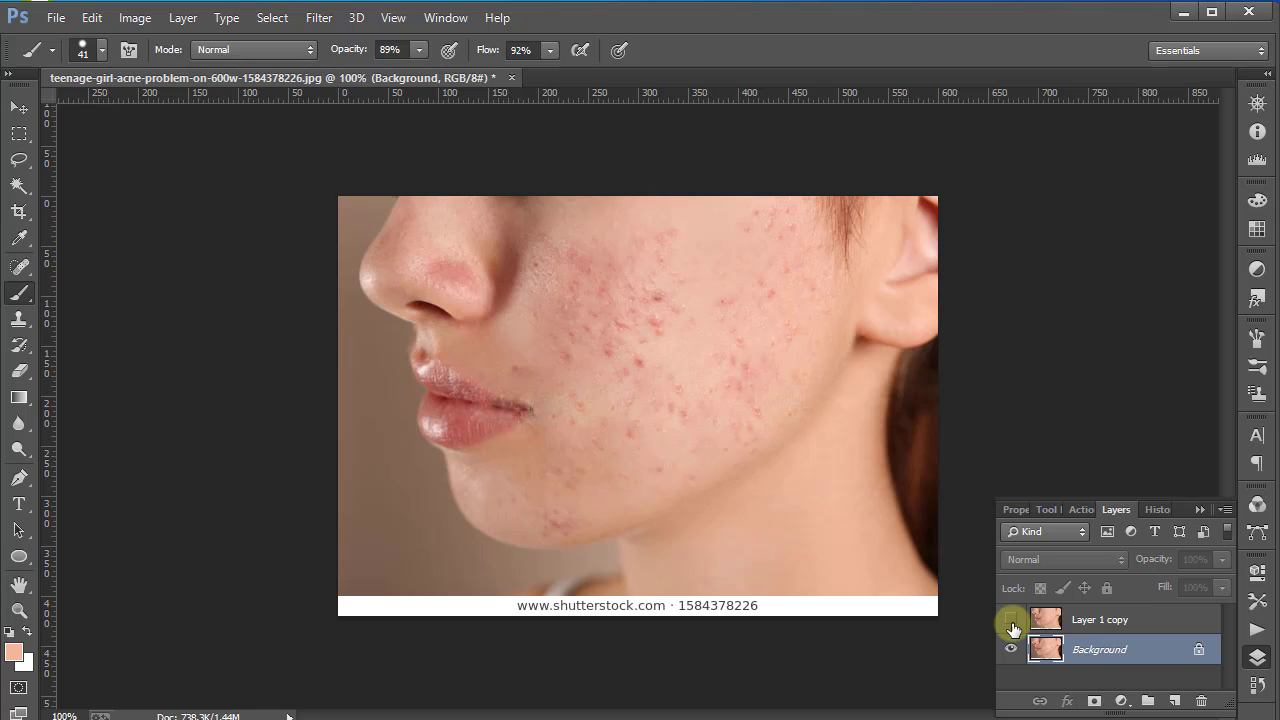